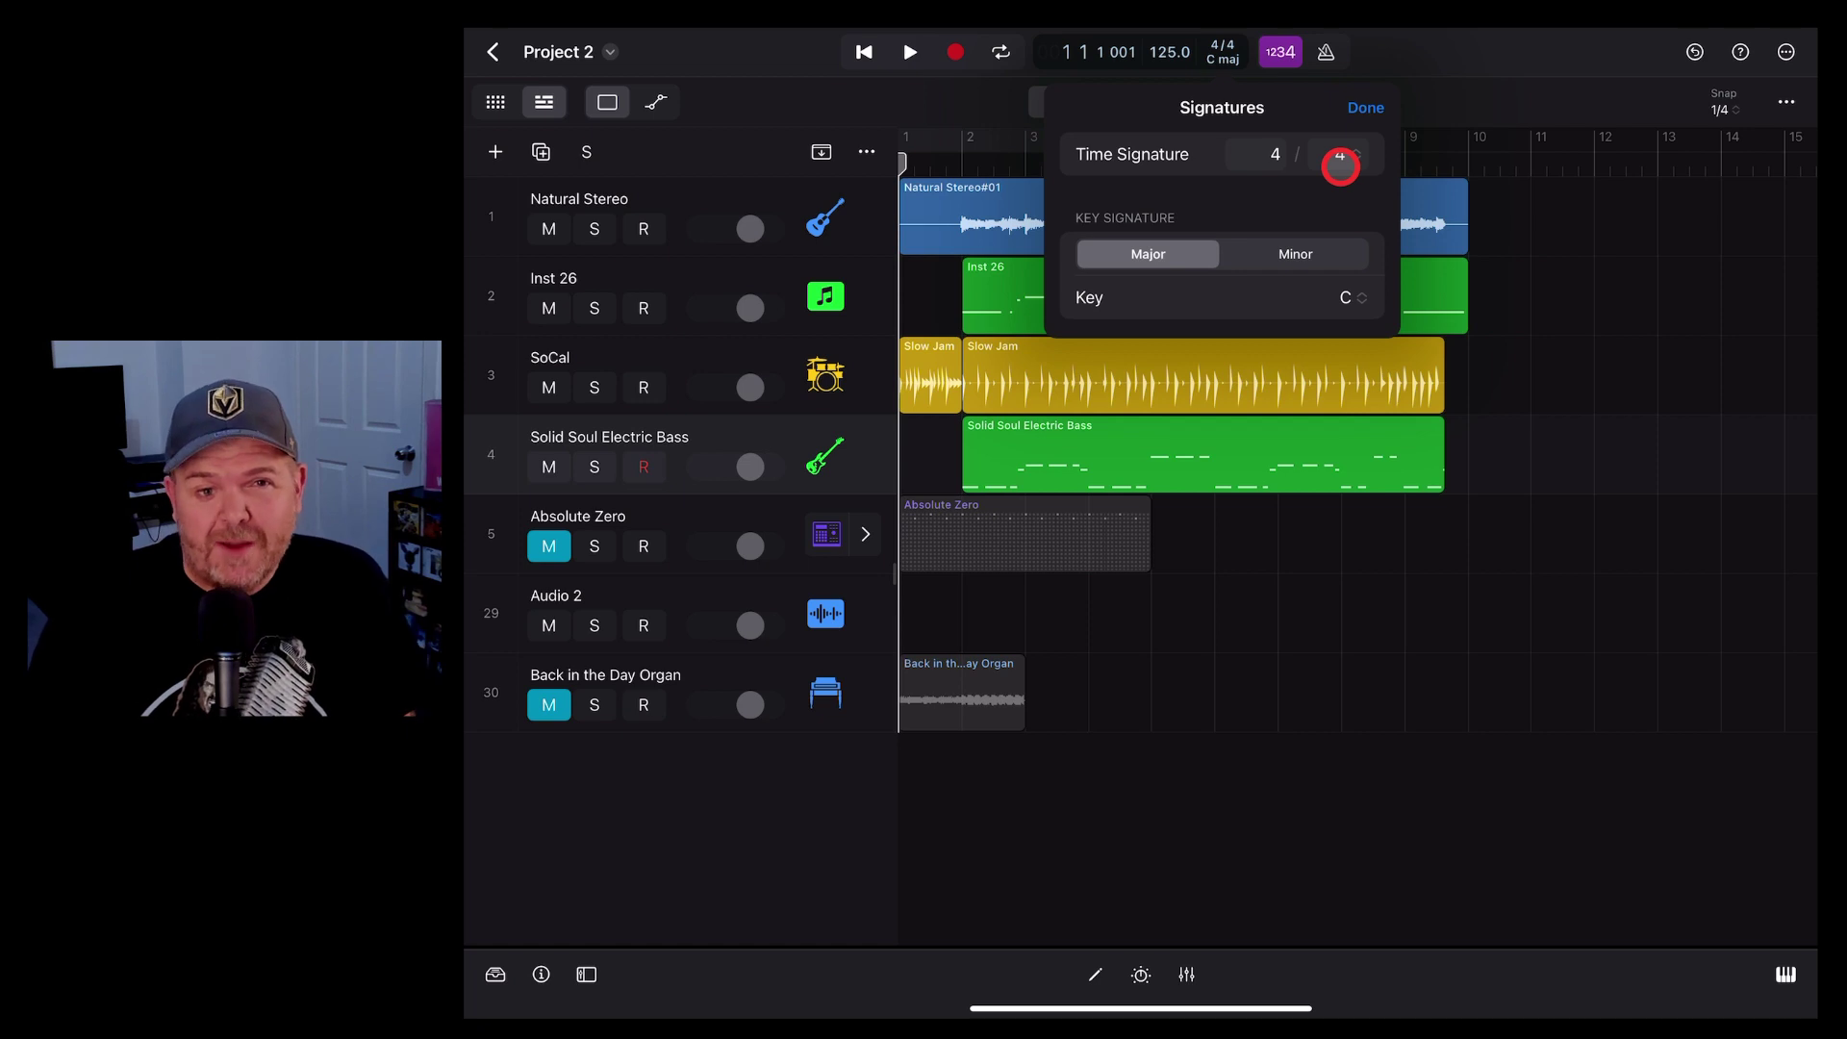
Review the project's time signature settings and leave them at 4/4
click(1419, 52)
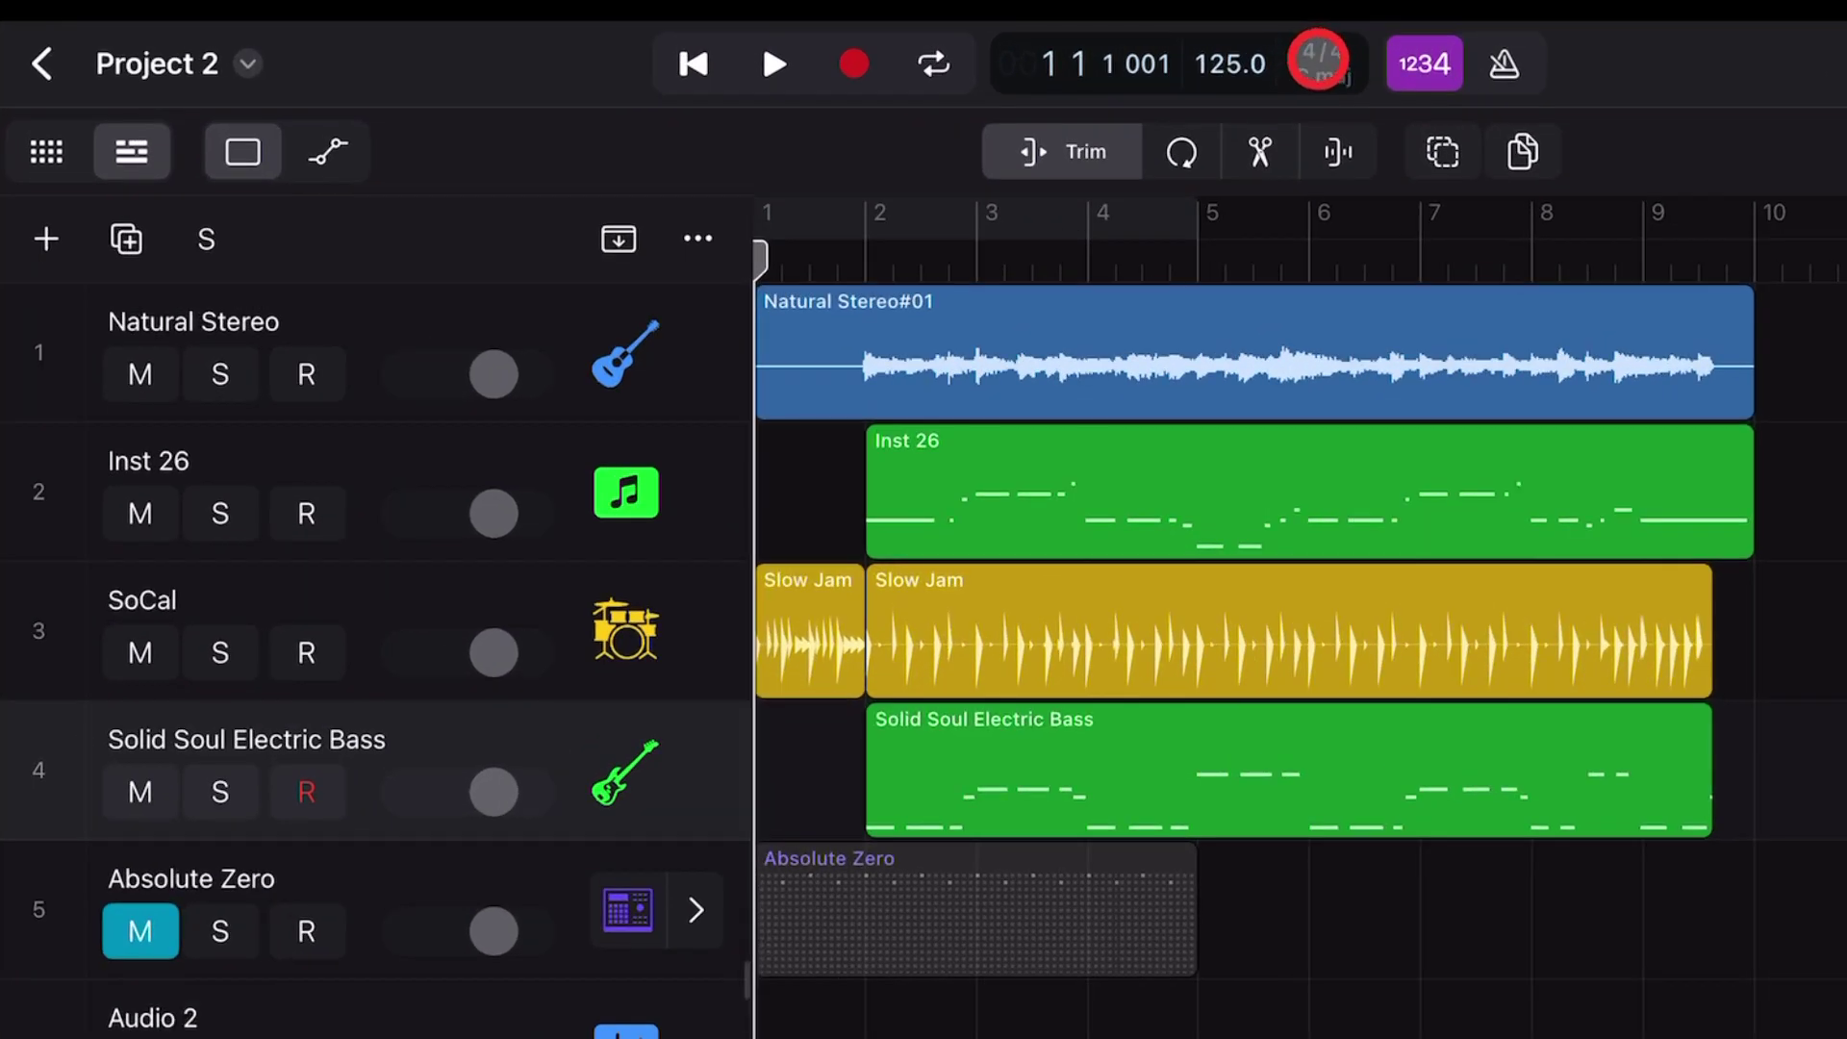
click(1214, 63)
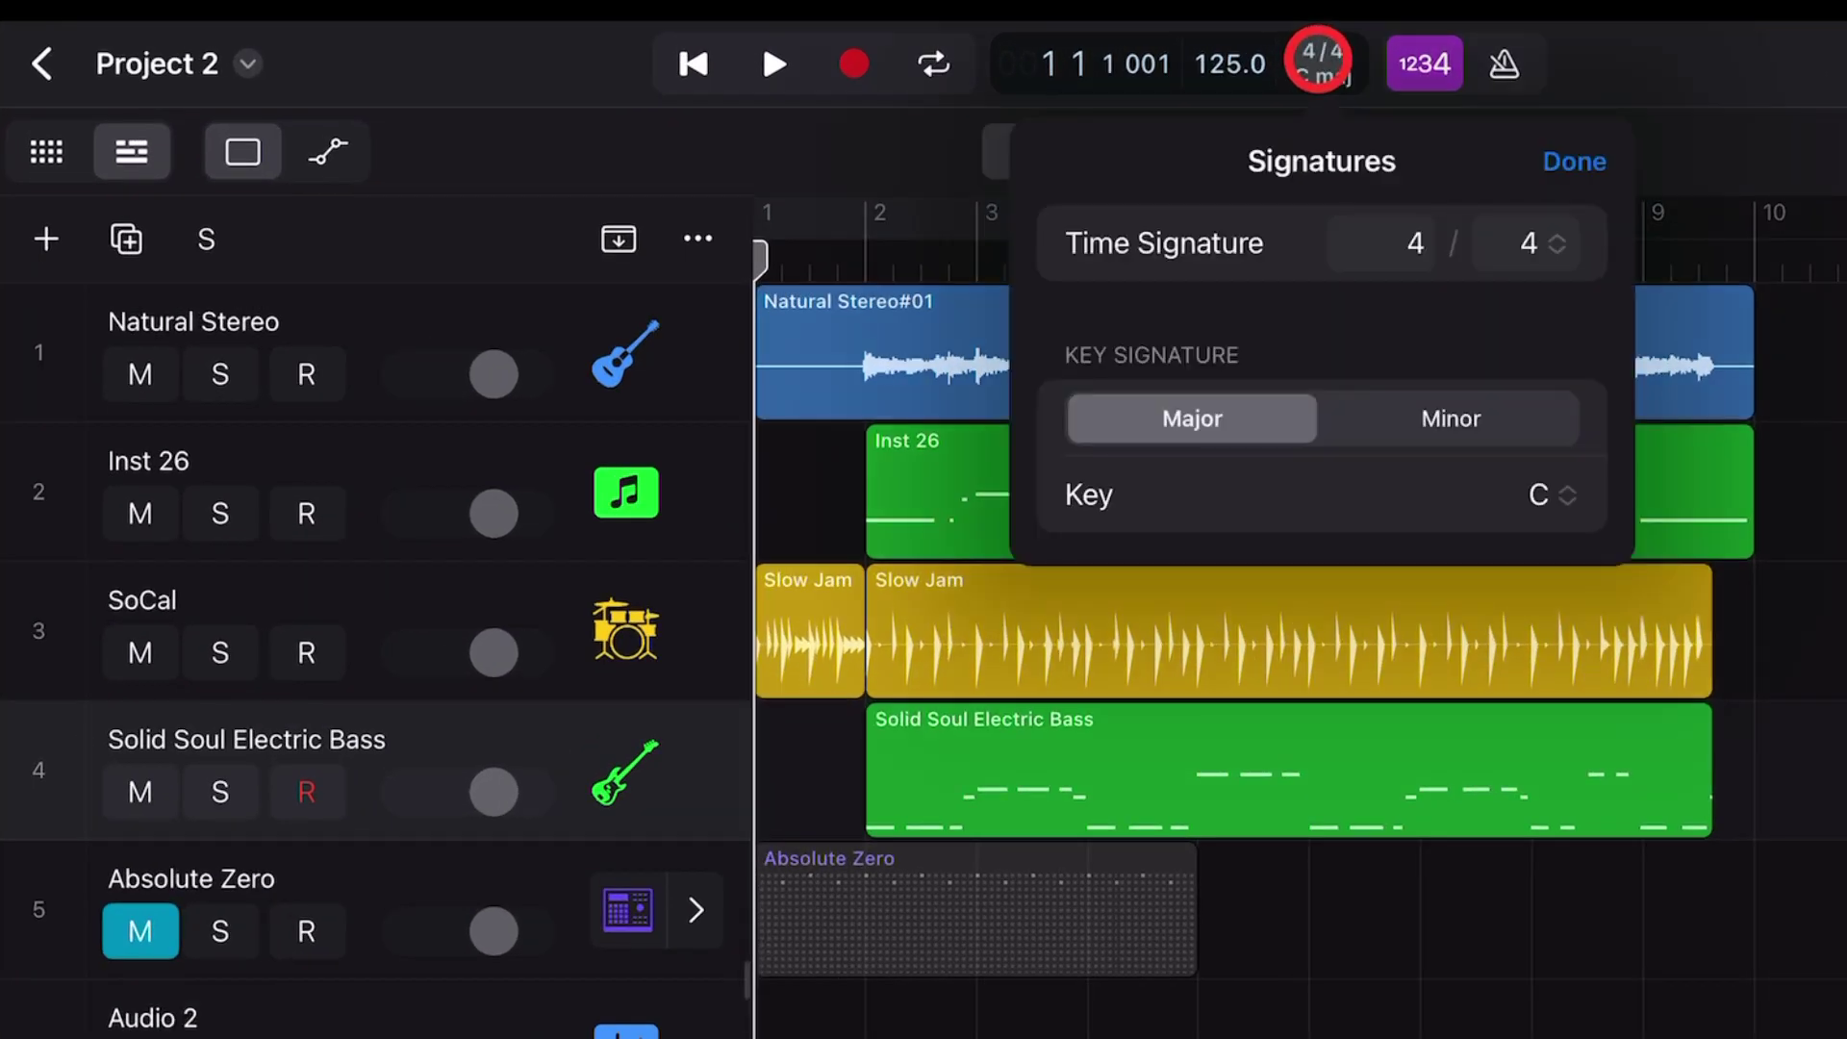
click(1384, 248)
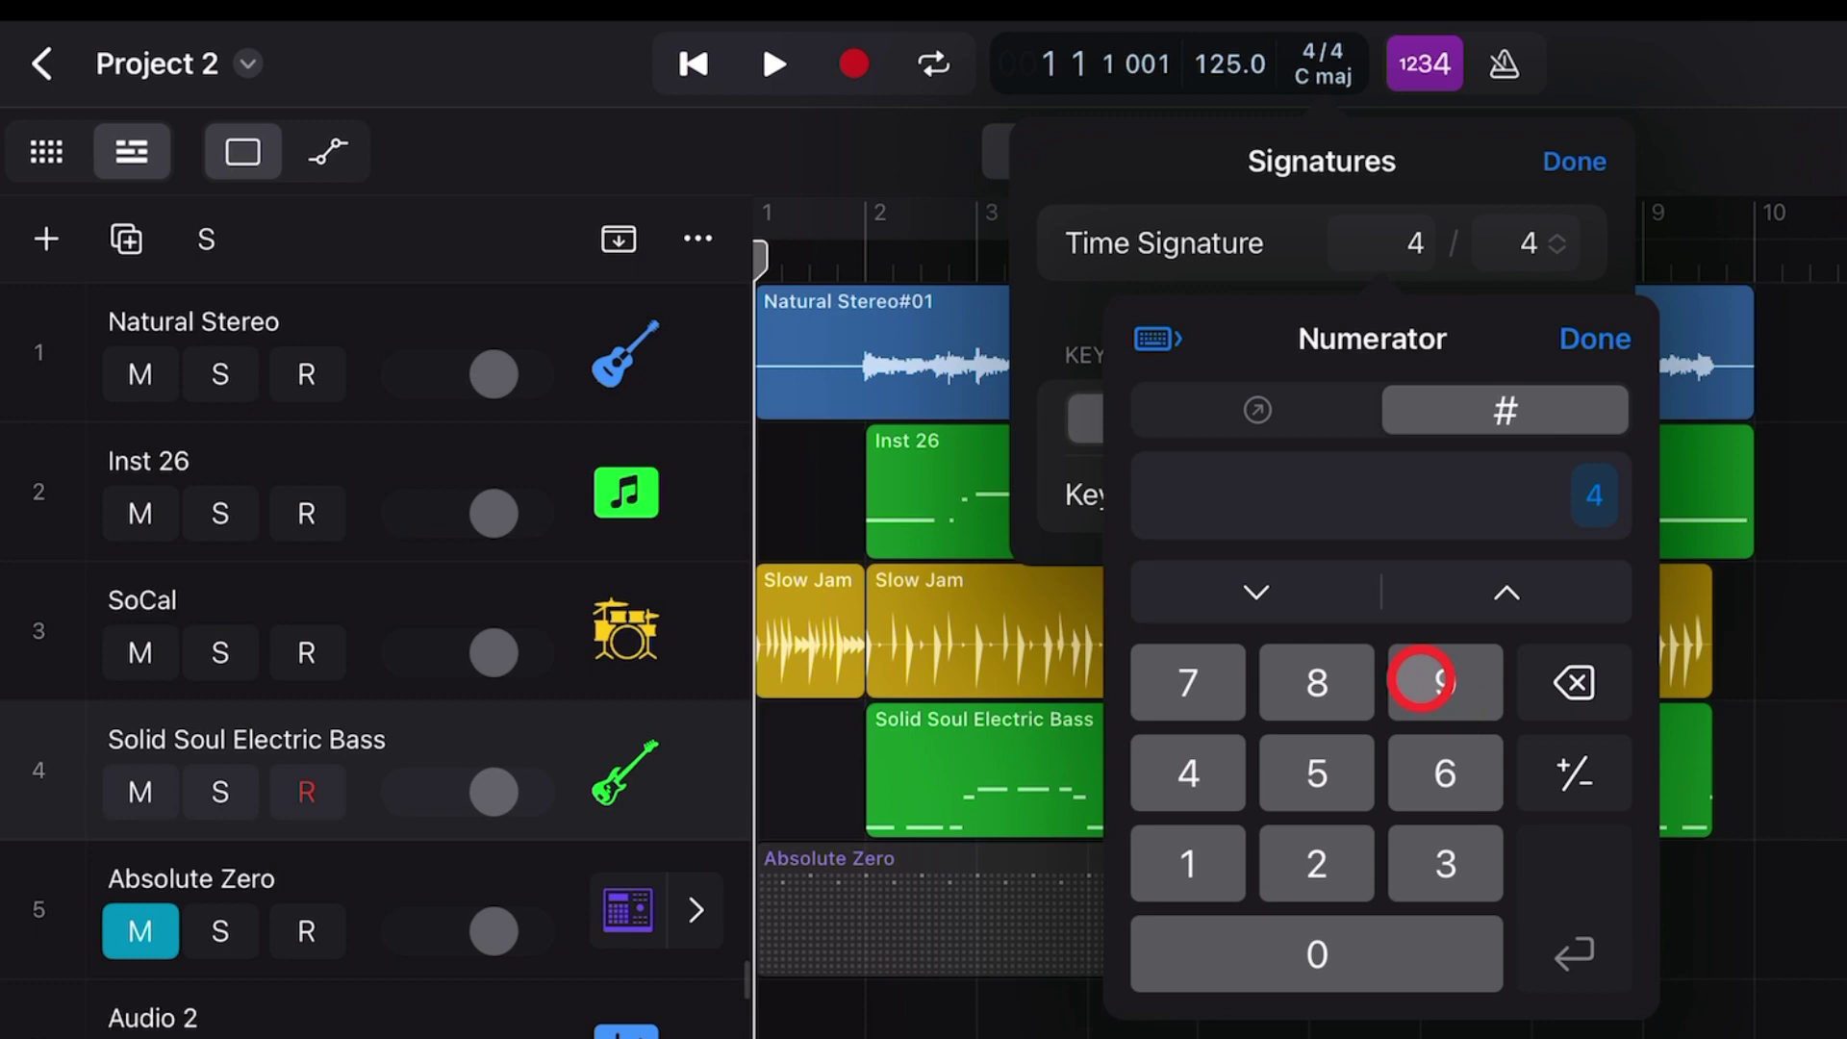
click(1590, 164)
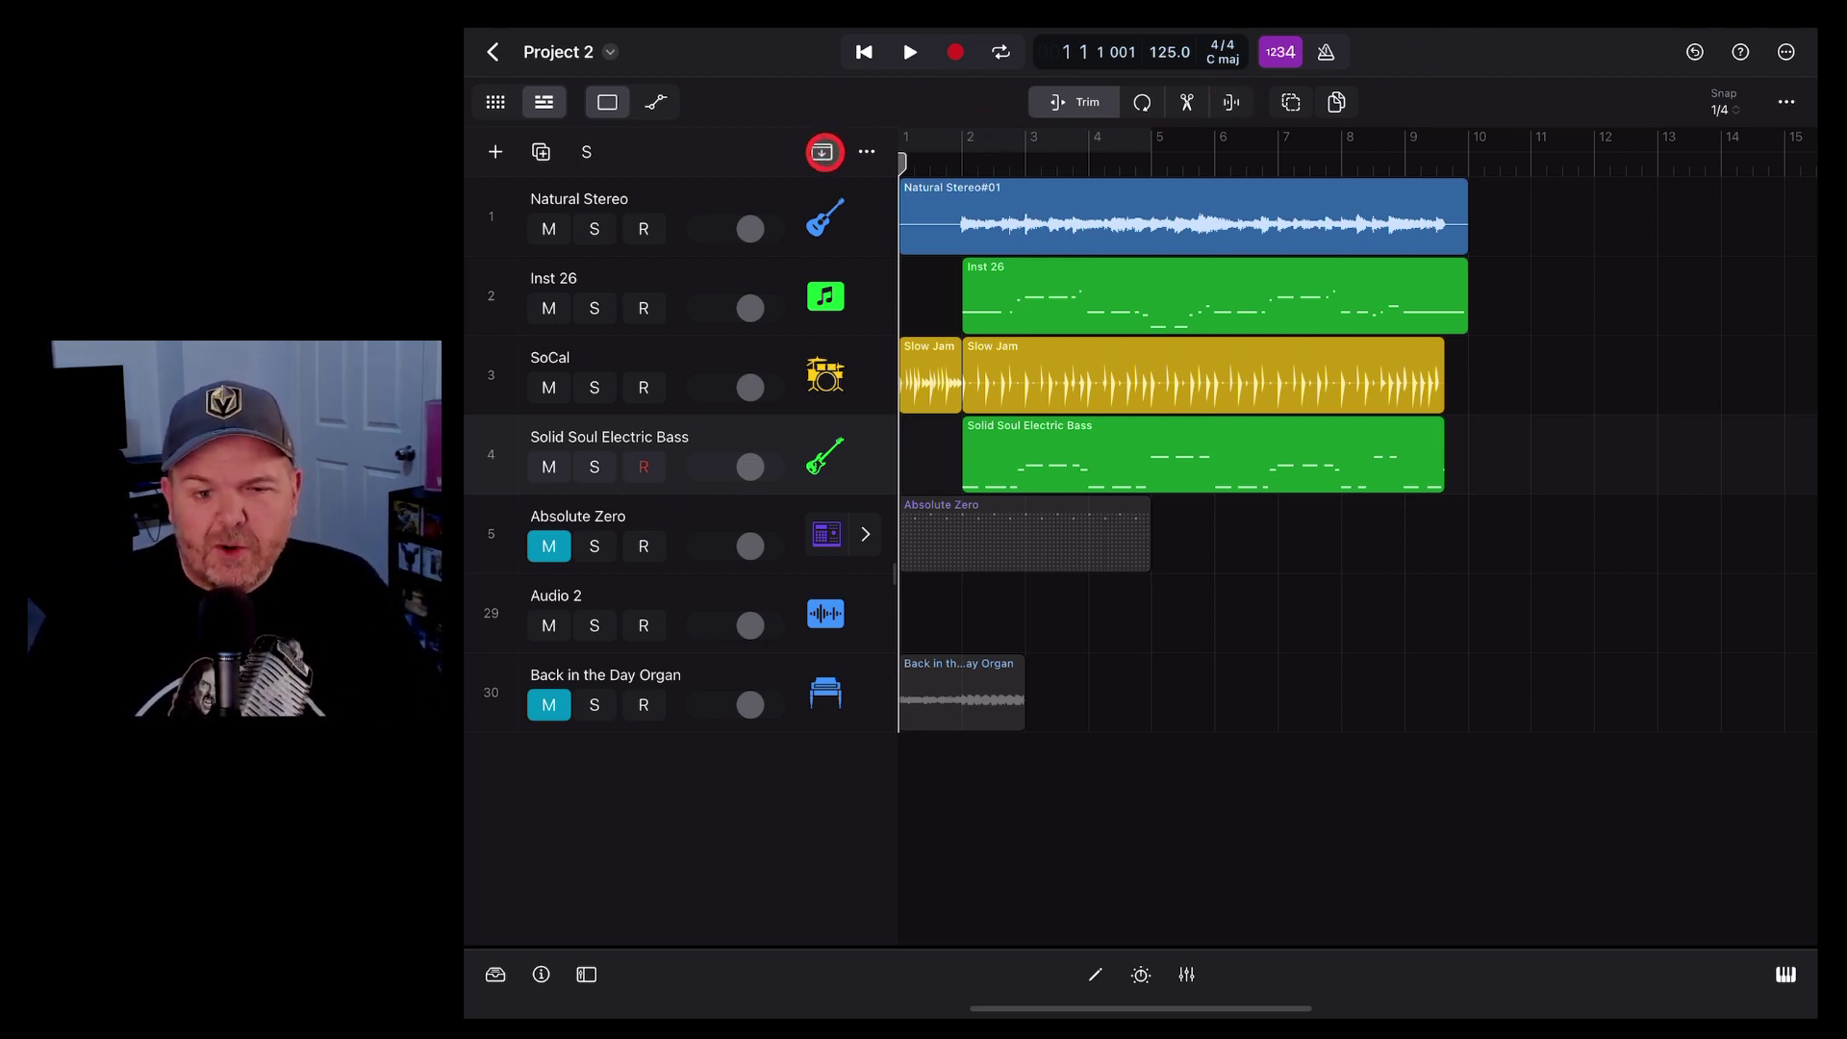
Show the global tracks and add a Time Signatures lane to them
click(822, 152)
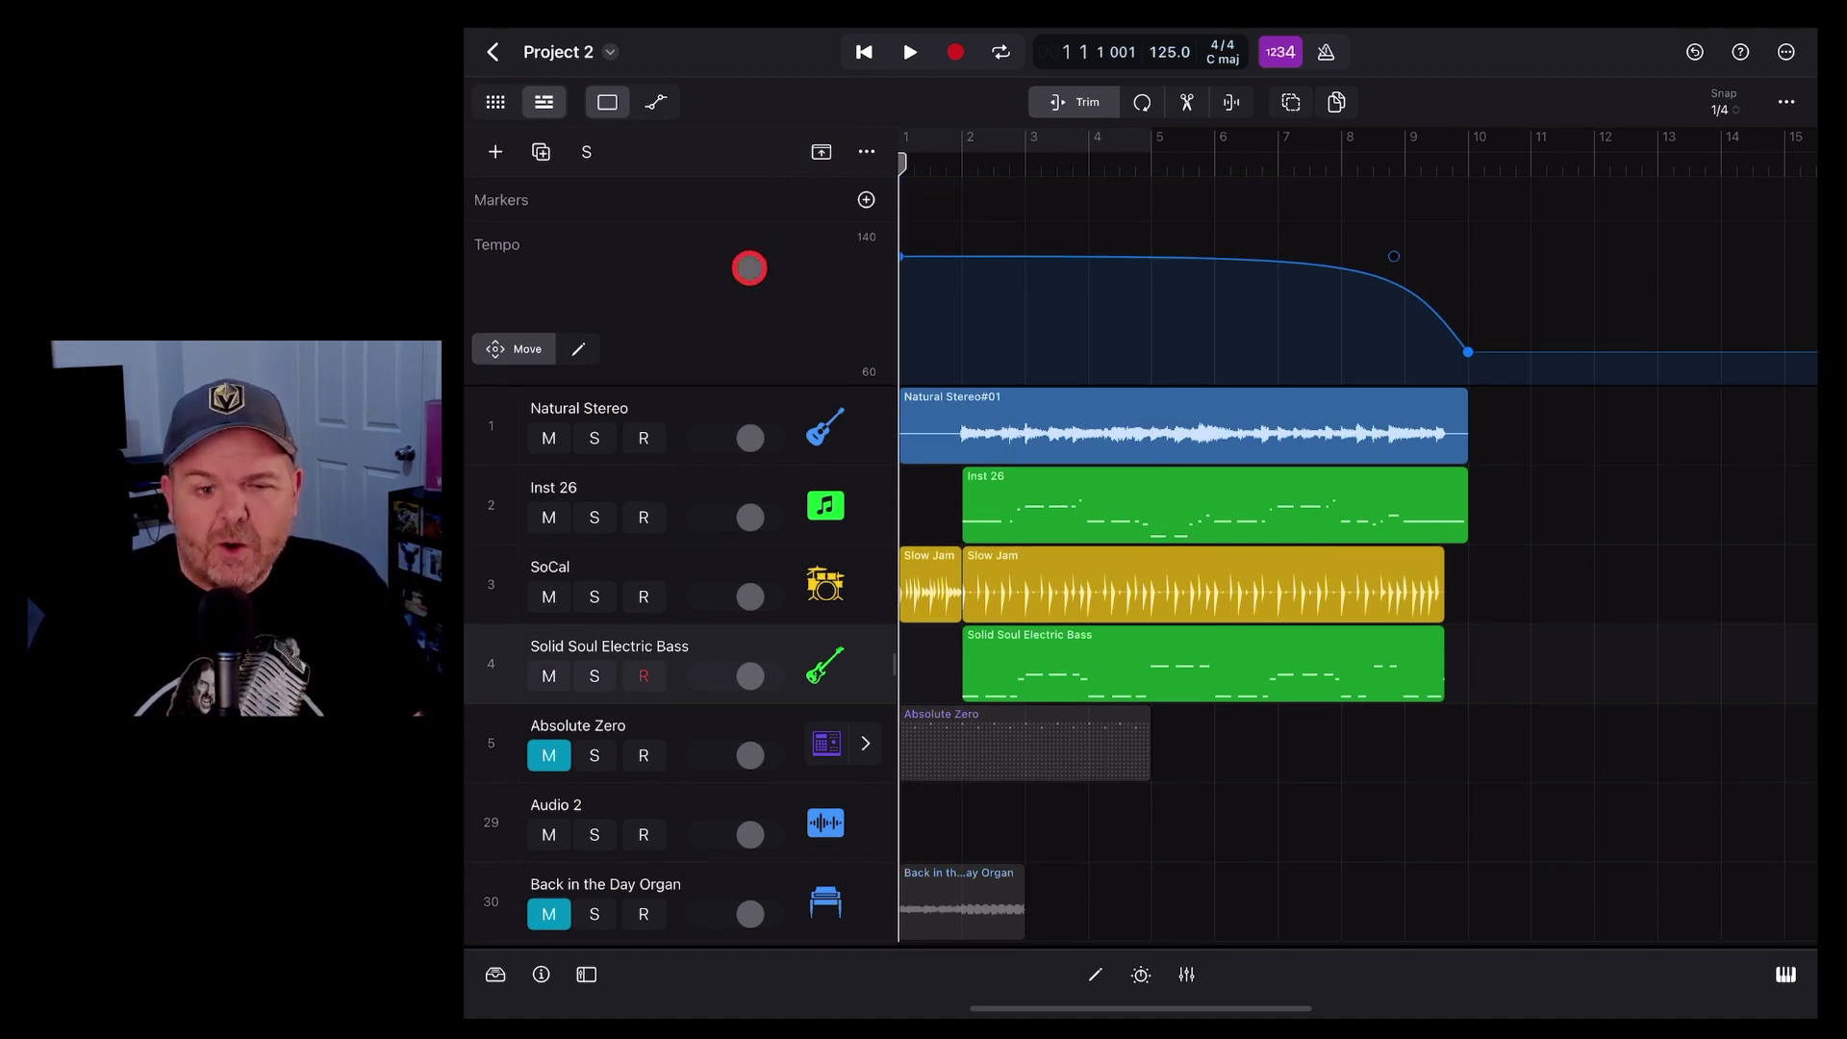
click(749, 267)
click(780, 385)
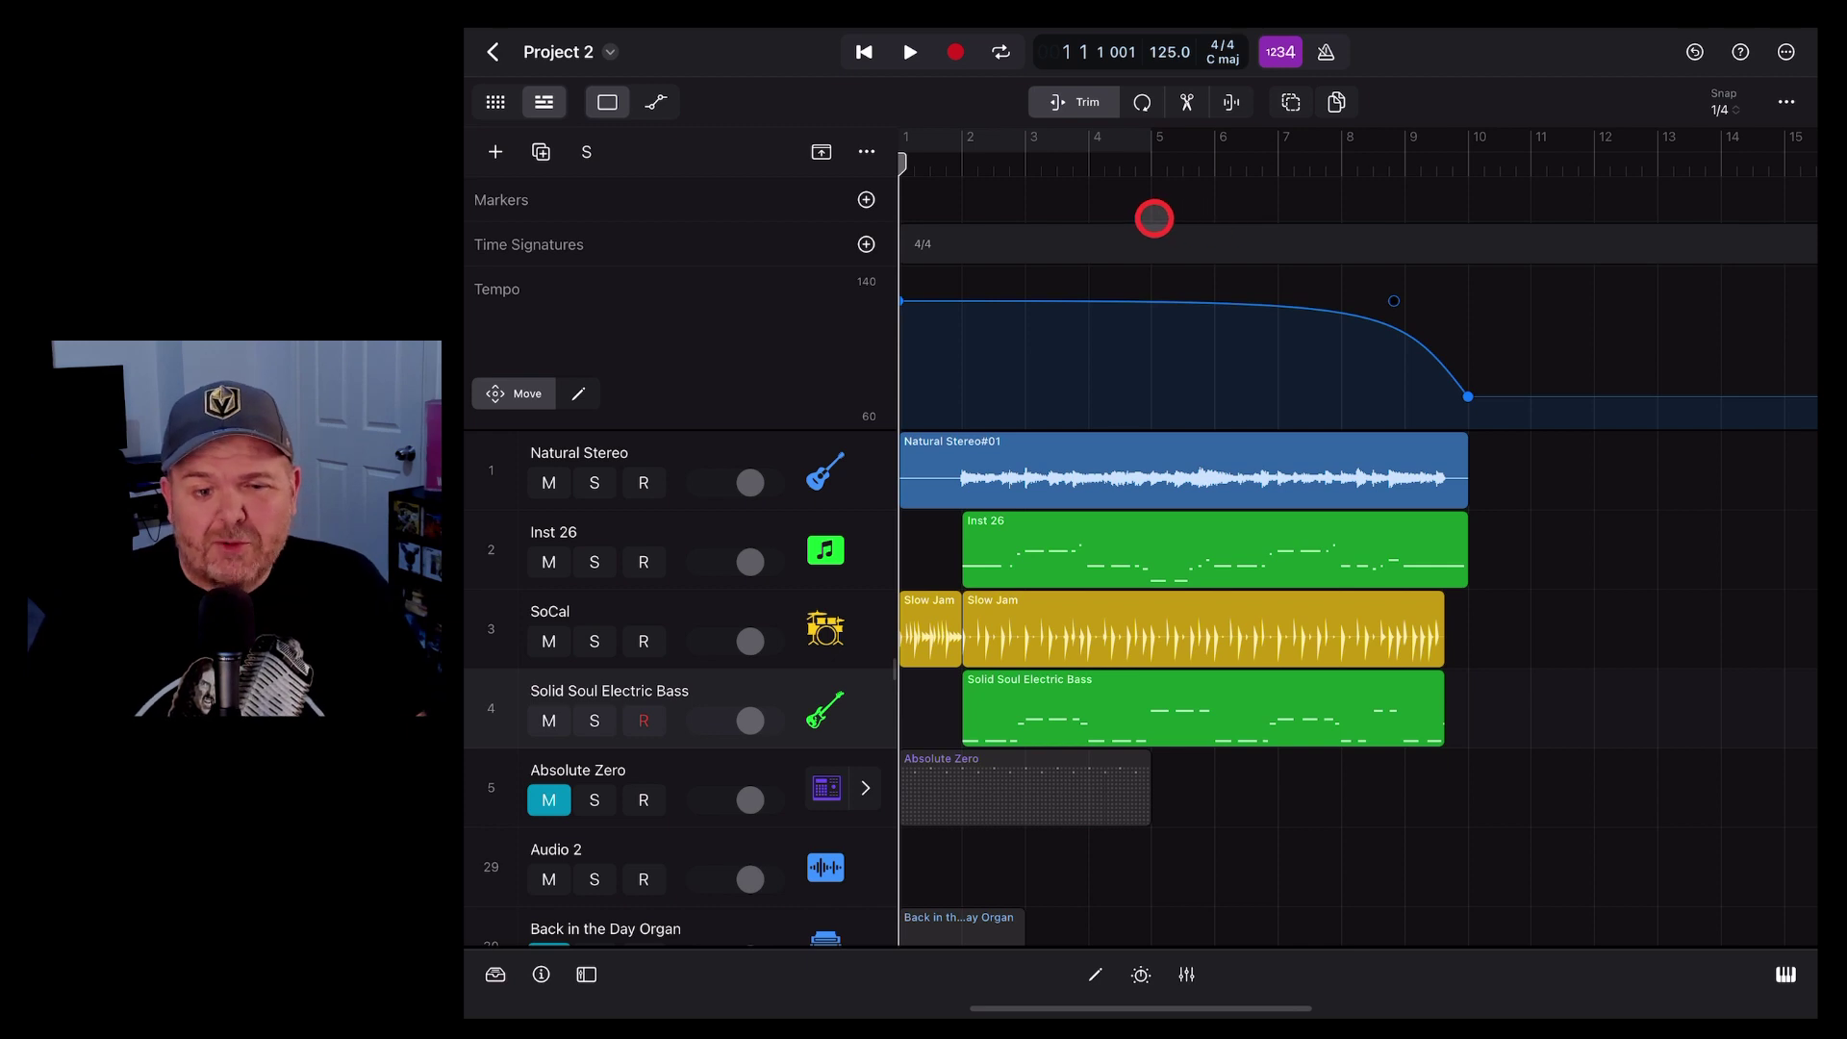
Insert a 5/4 change at bar 5, then move the playhead back near bar 3
click(1151, 161)
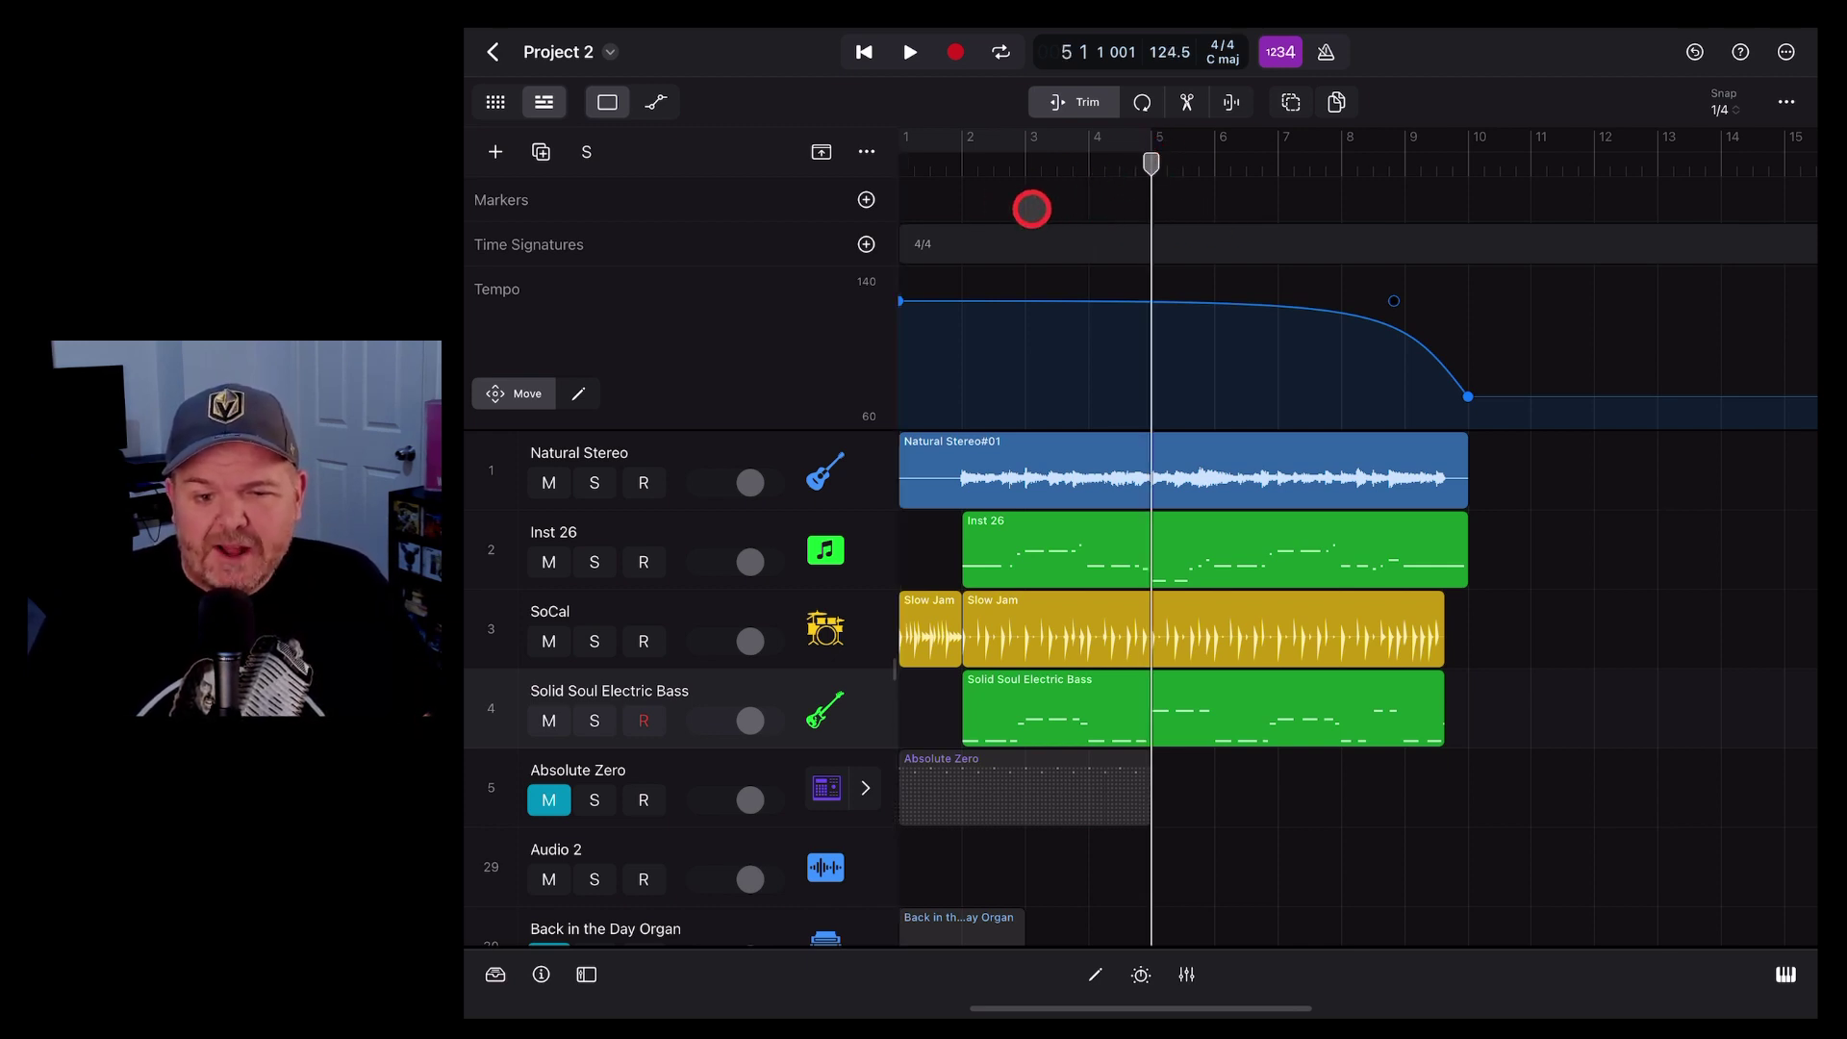
click(865, 243)
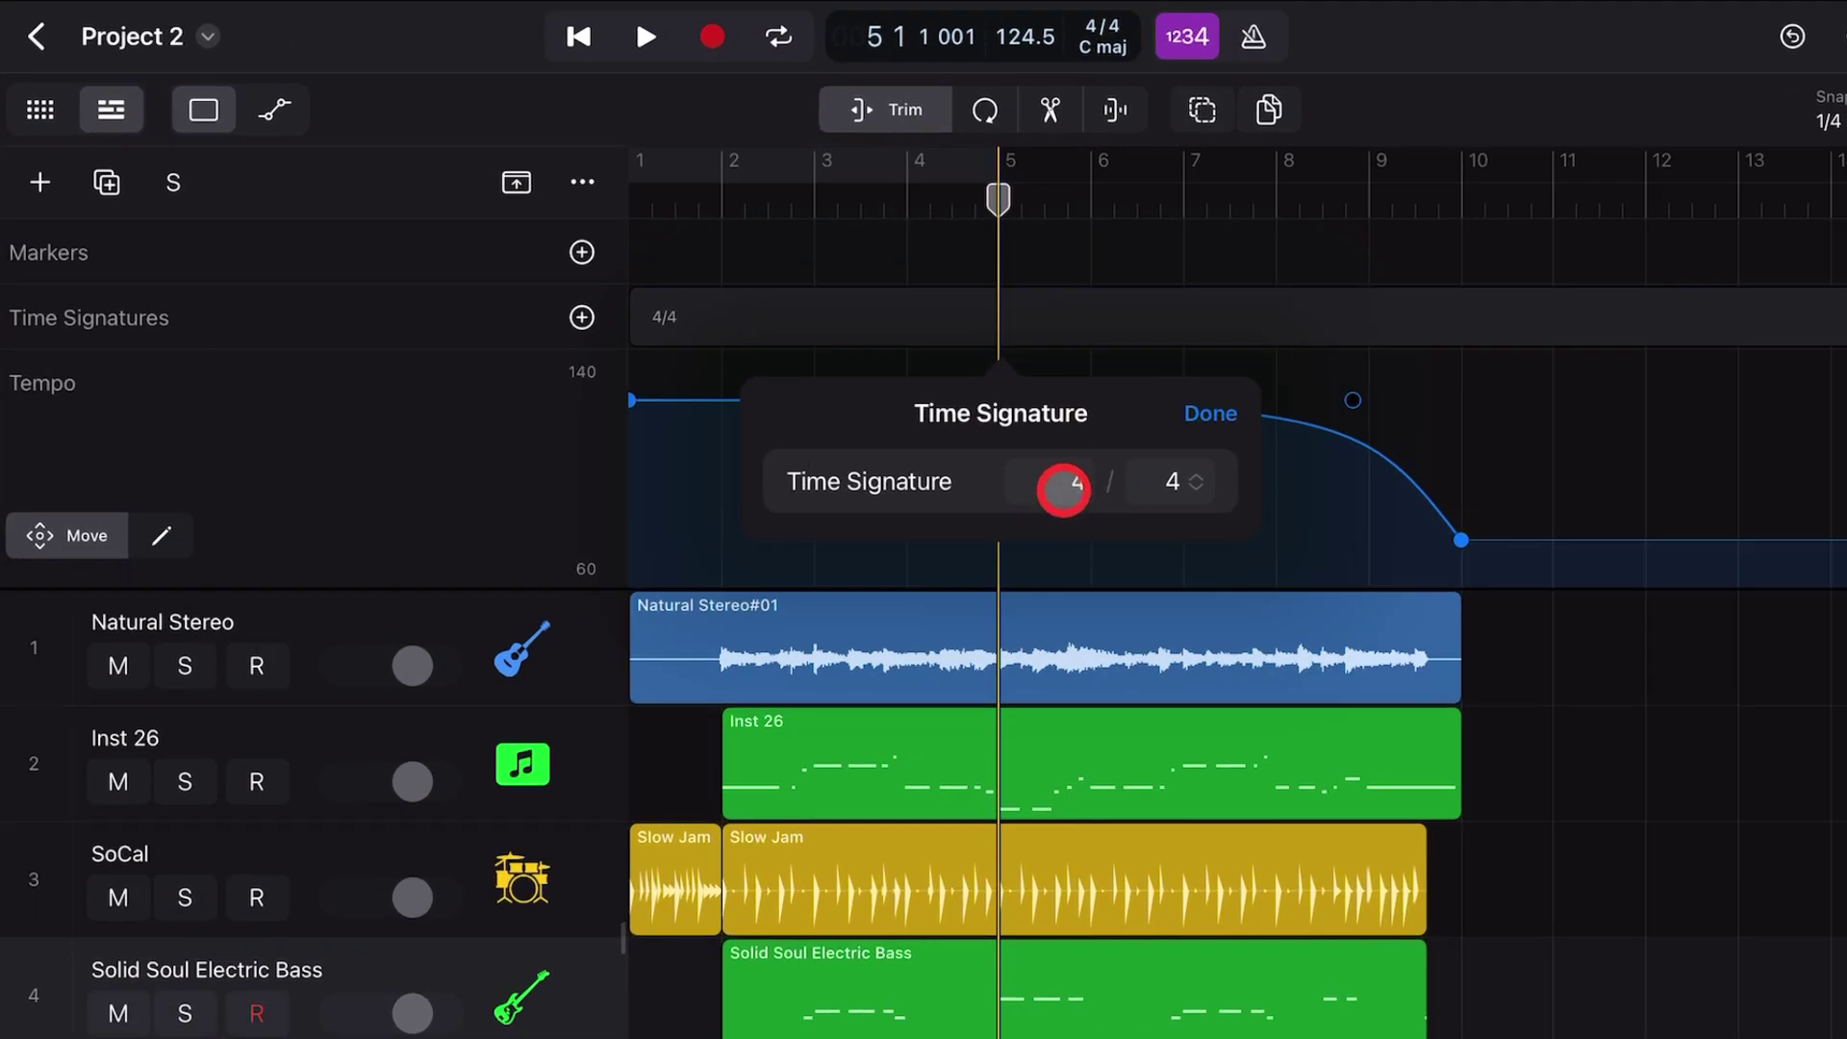
click(1064, 489)
text(5)
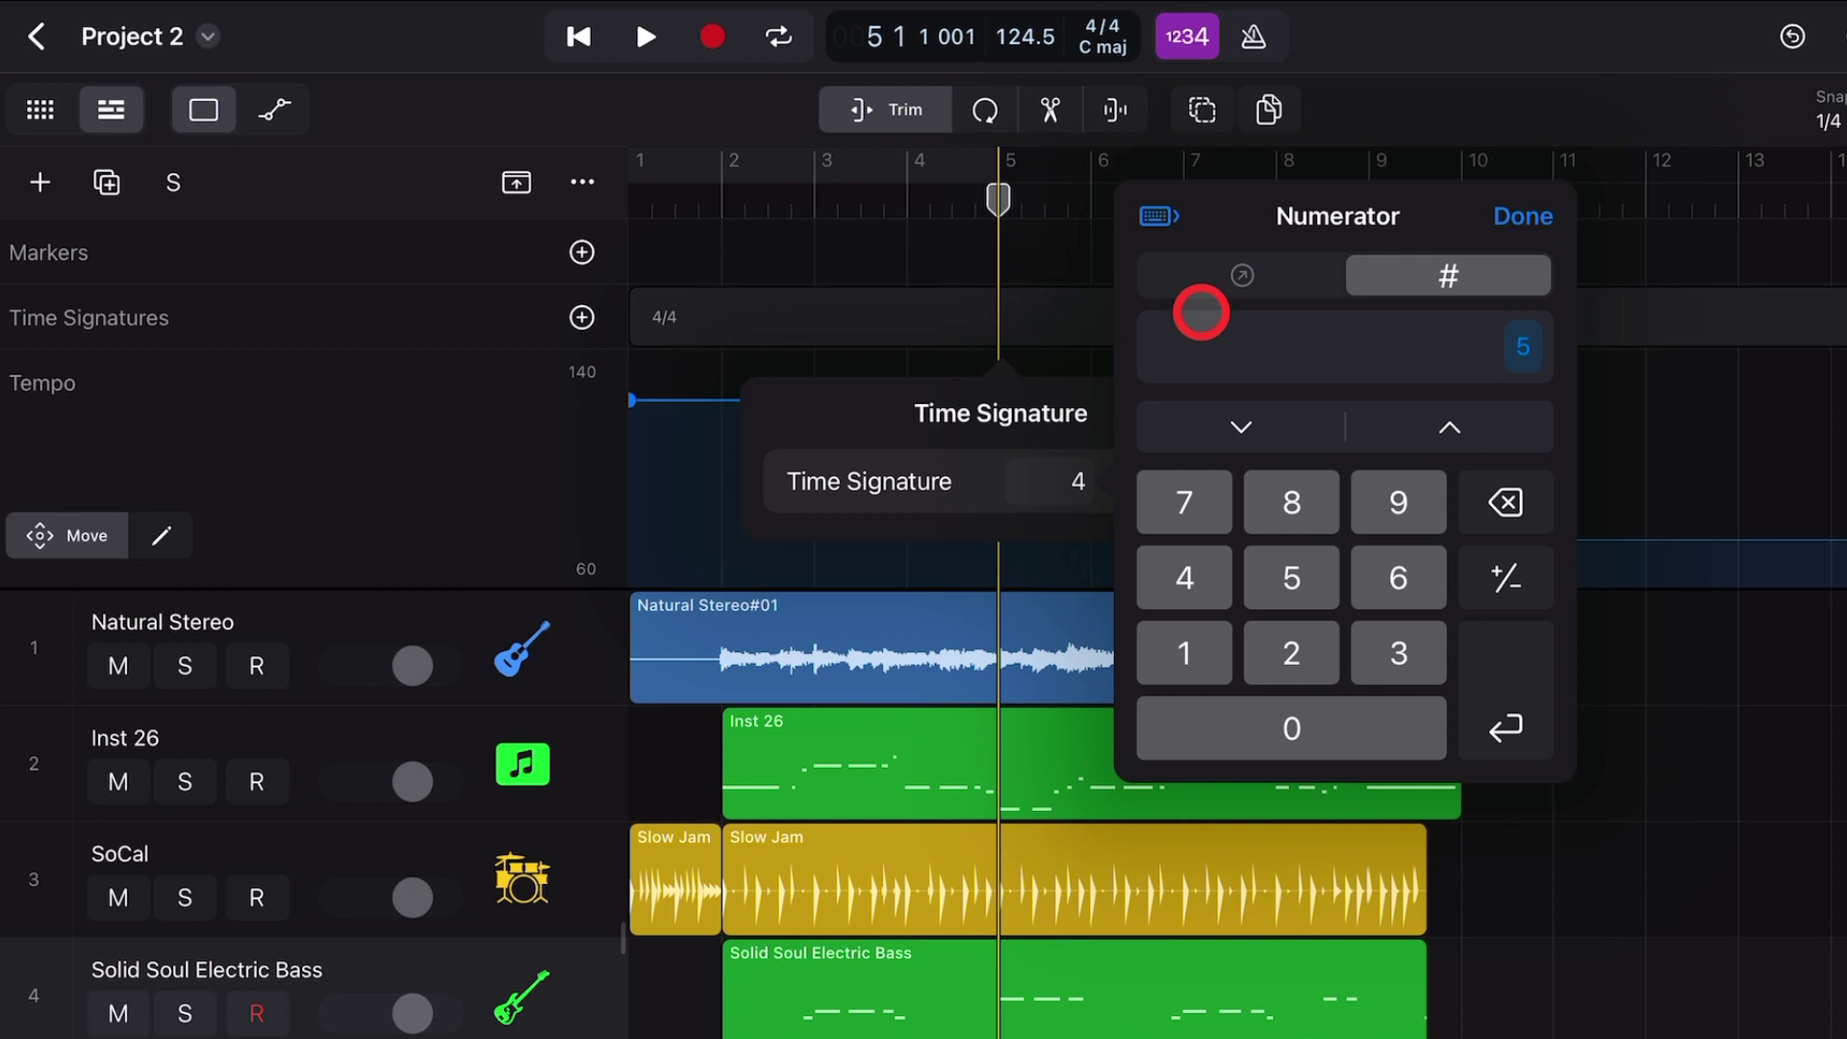
click(1516, 219)
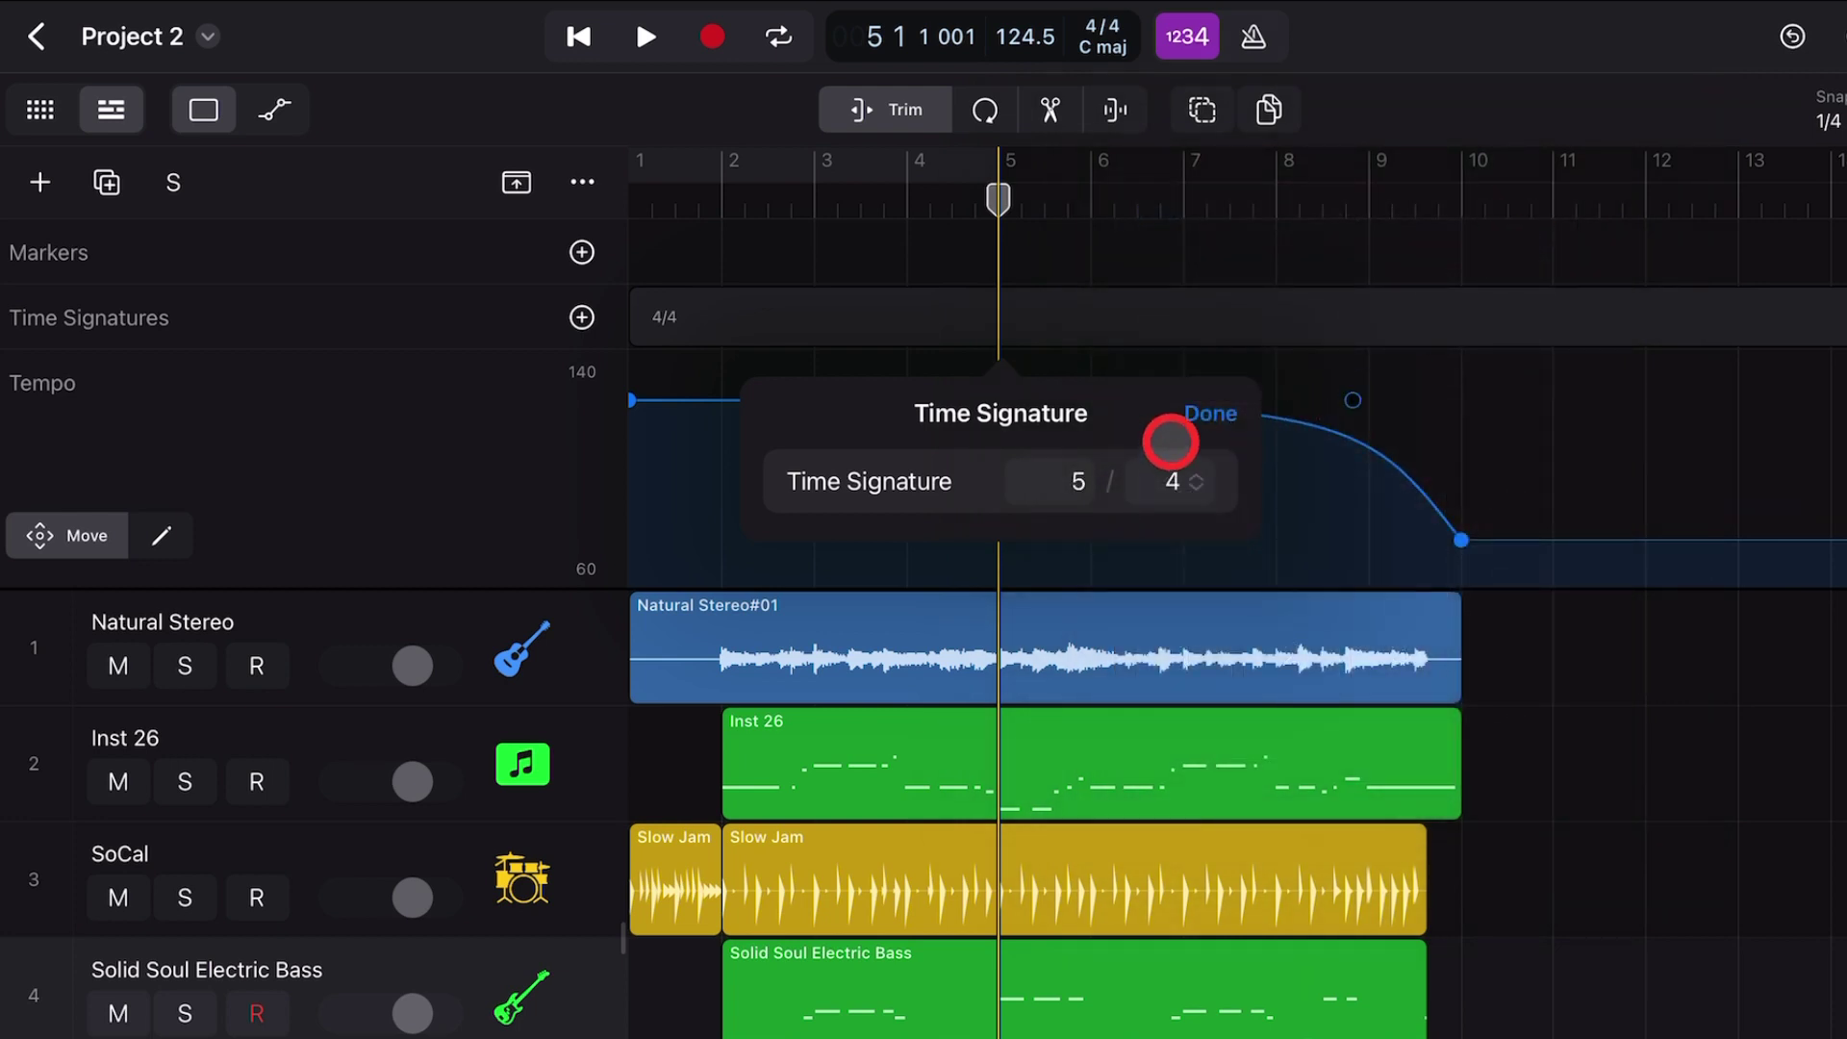
click(1210, 417)
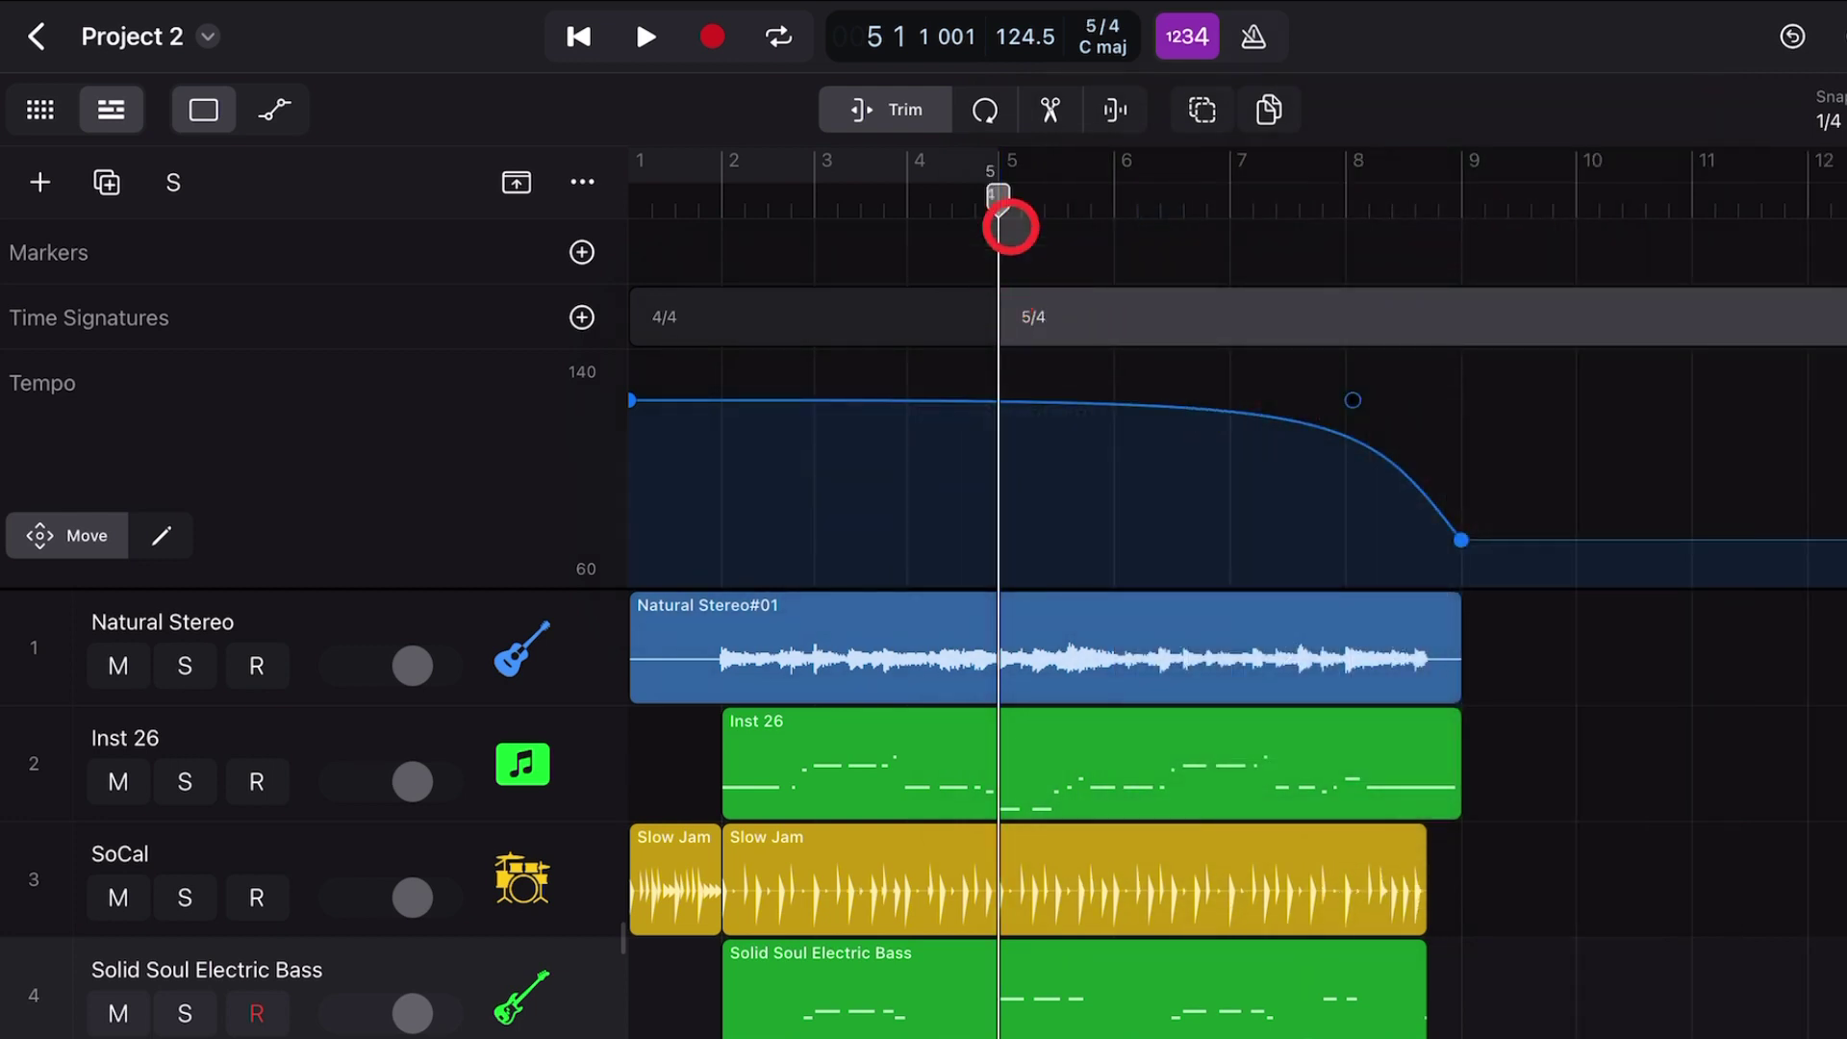
drag(998, 196, 838, 194)
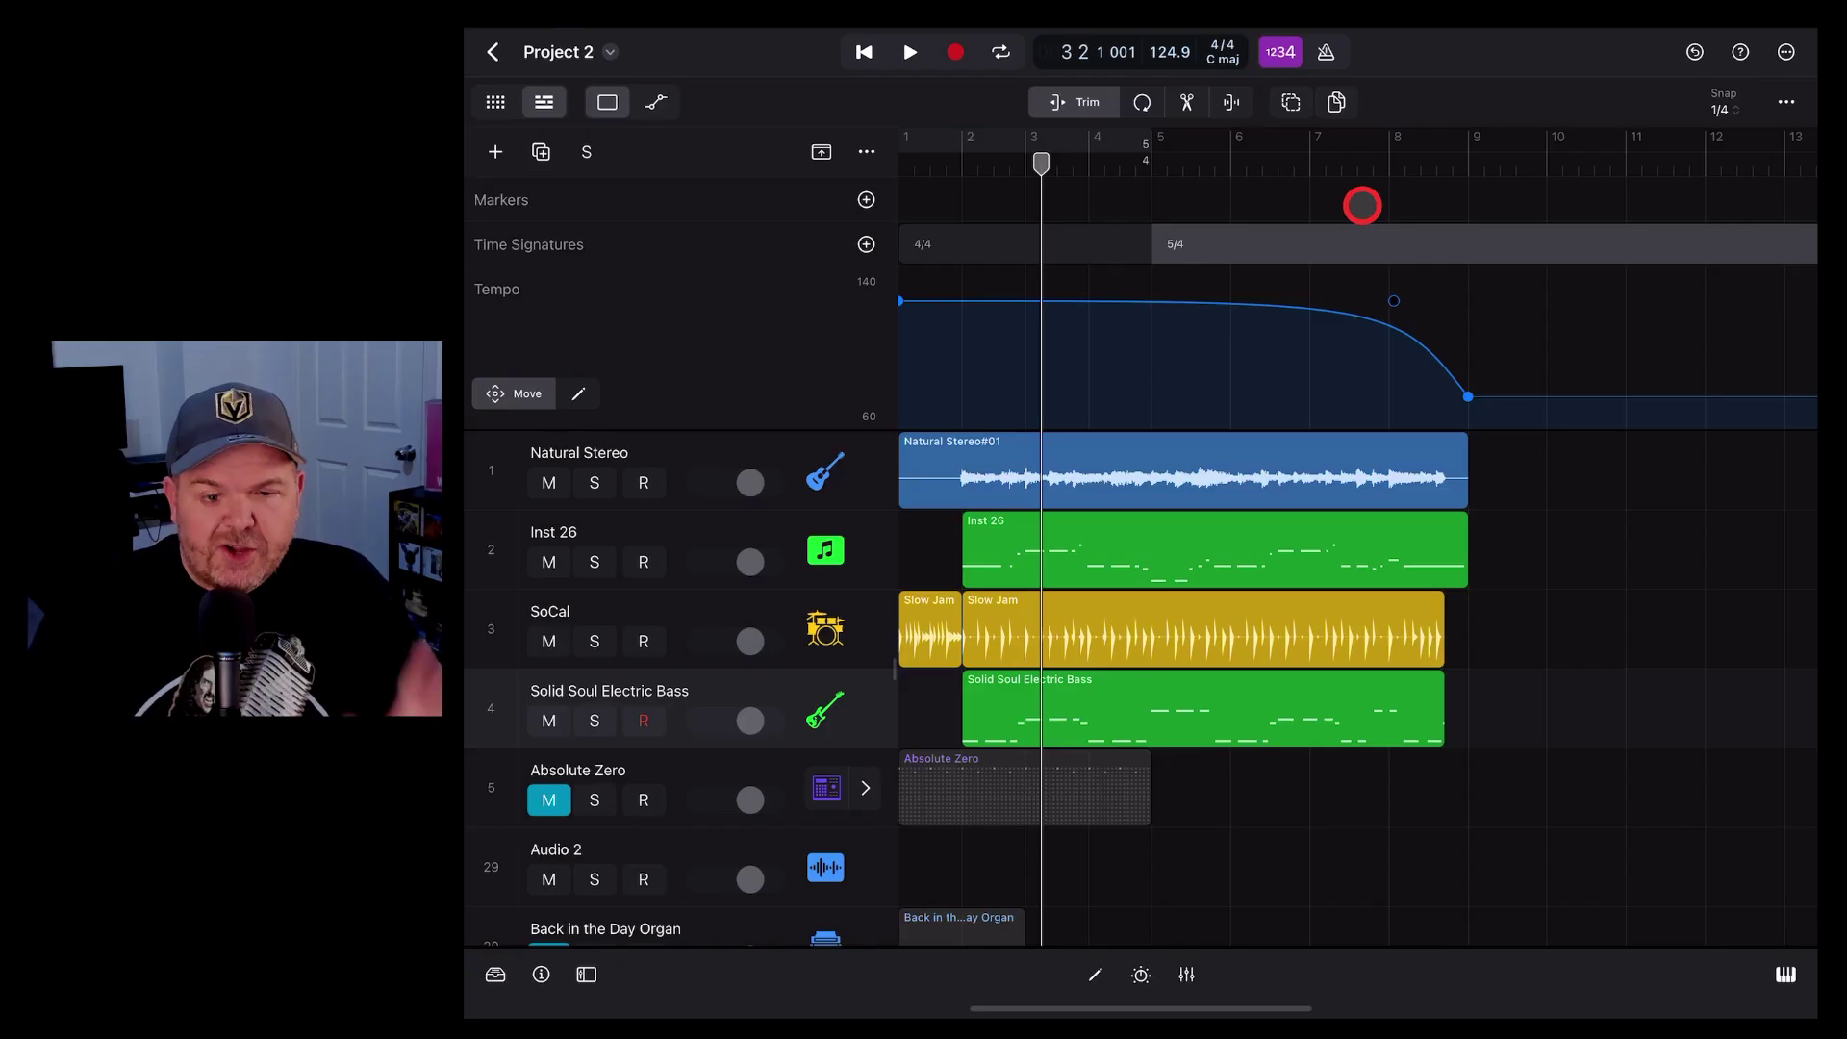
Insert a 9/8 change at bar 9, then return the playhead to the project start
click(1469, 159)
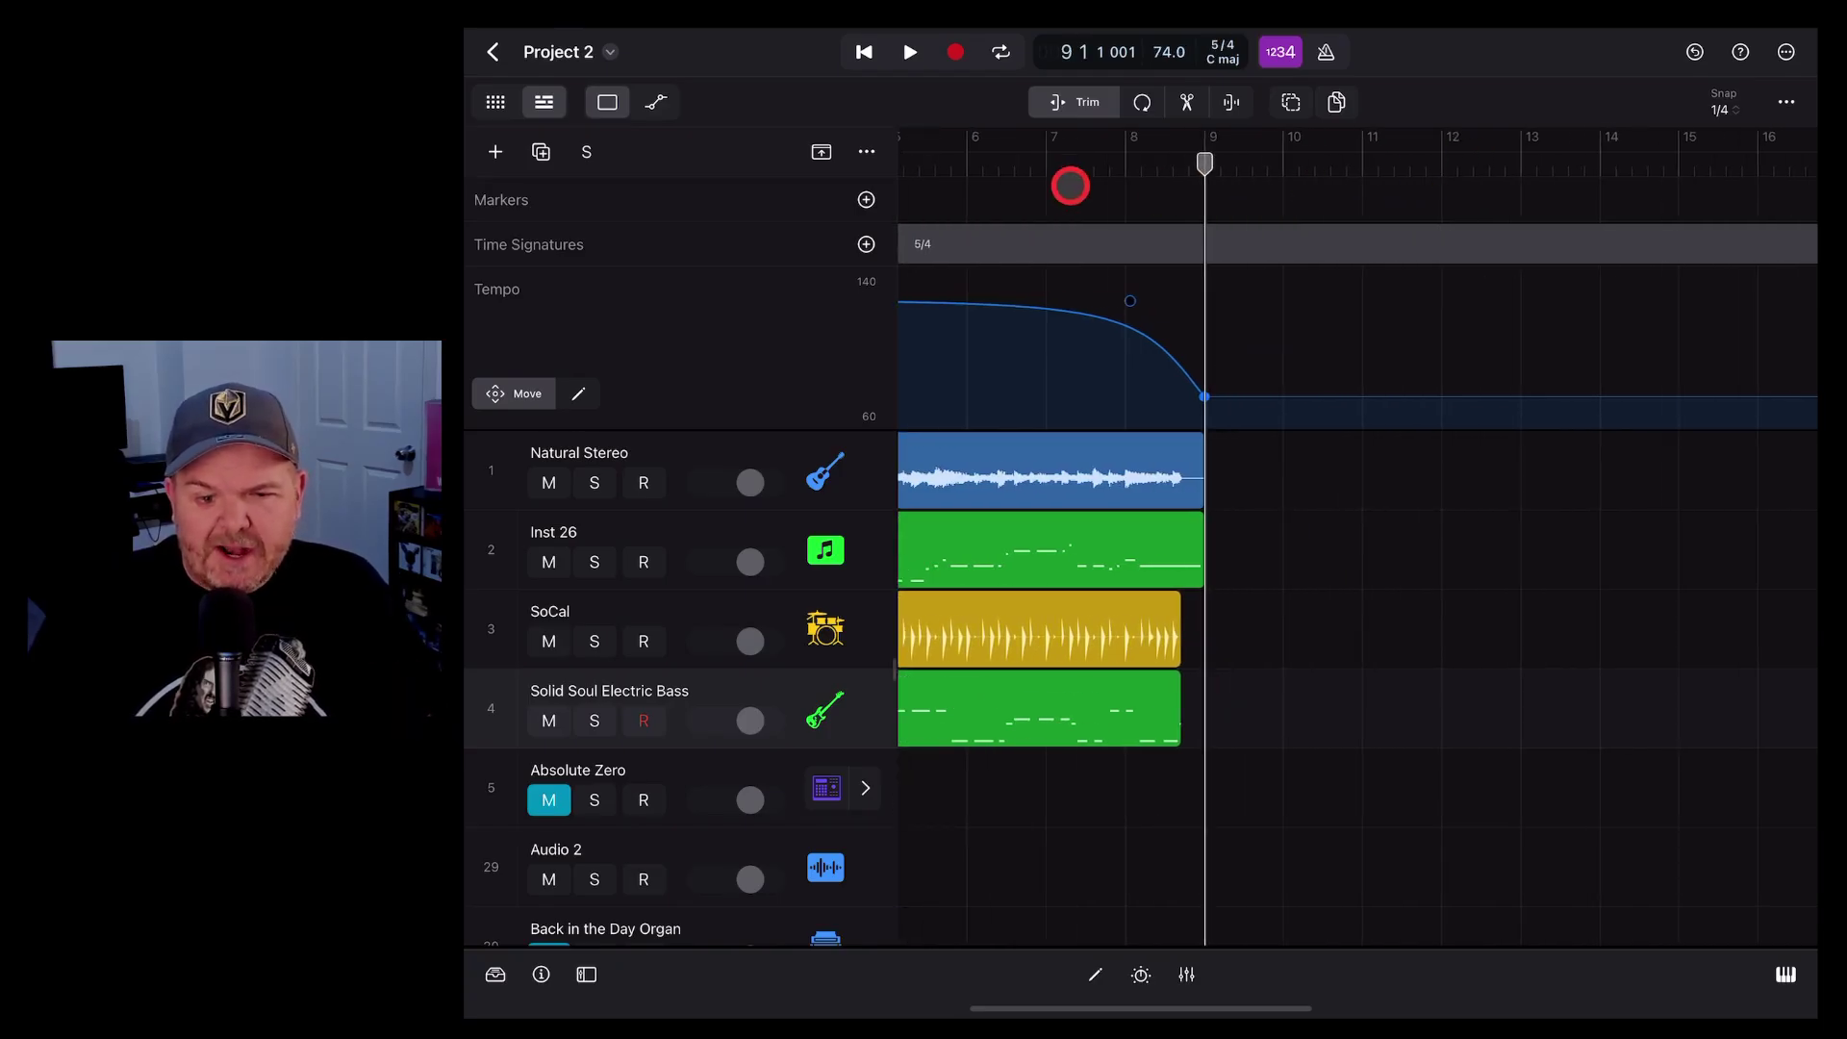
click(868, 247)
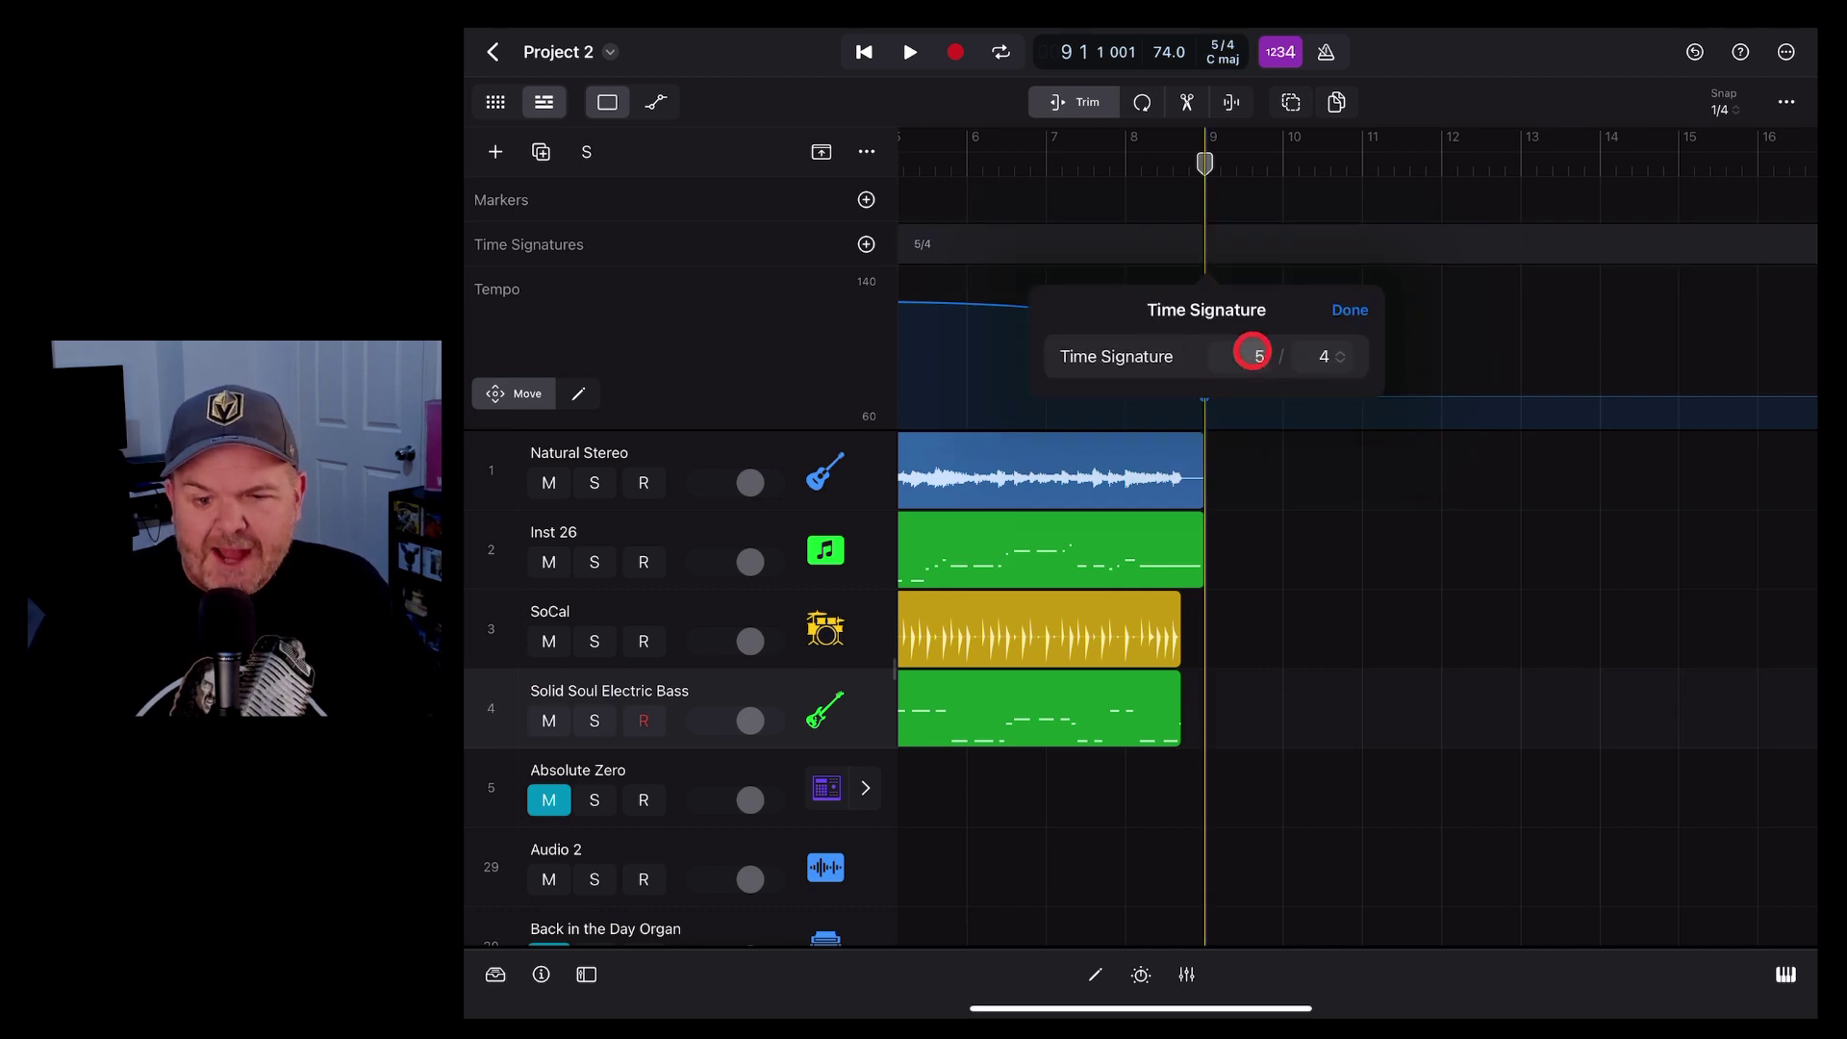
click(1252, 353)
text(9)
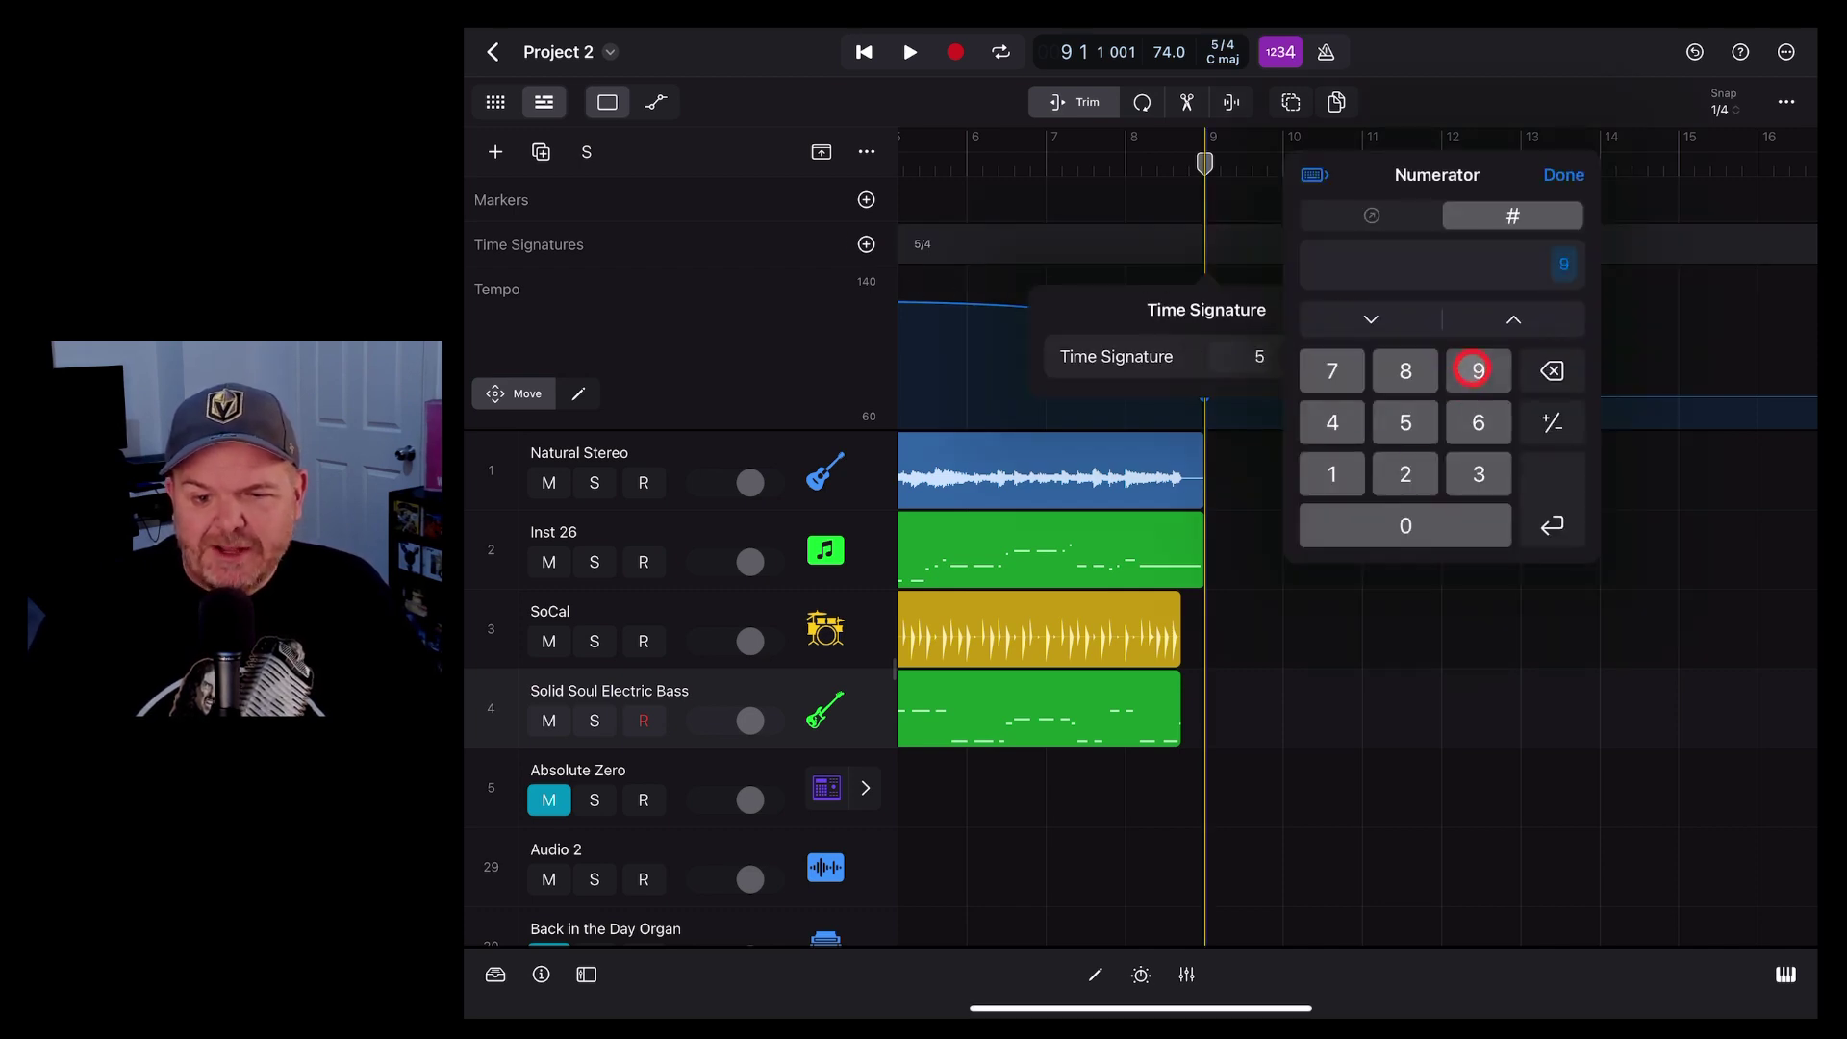
click(1570, 182)
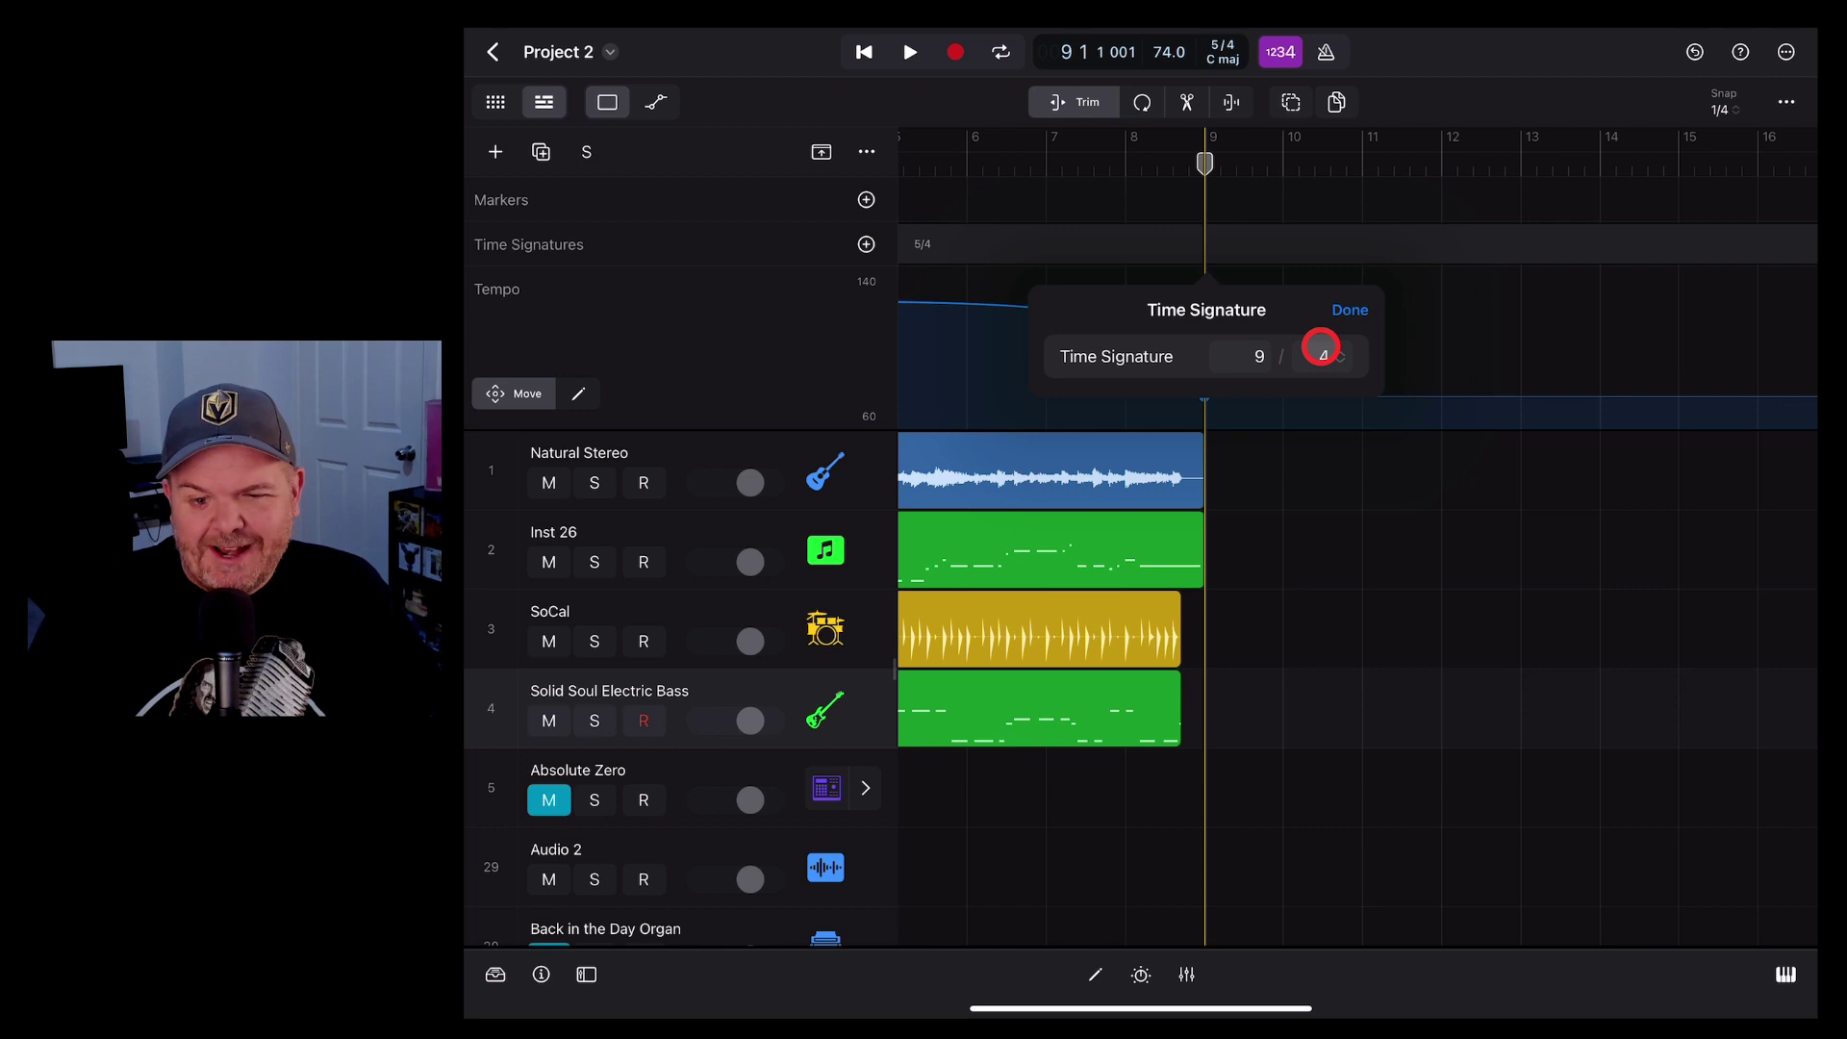
click(1320, 351)
click(1212, 533)
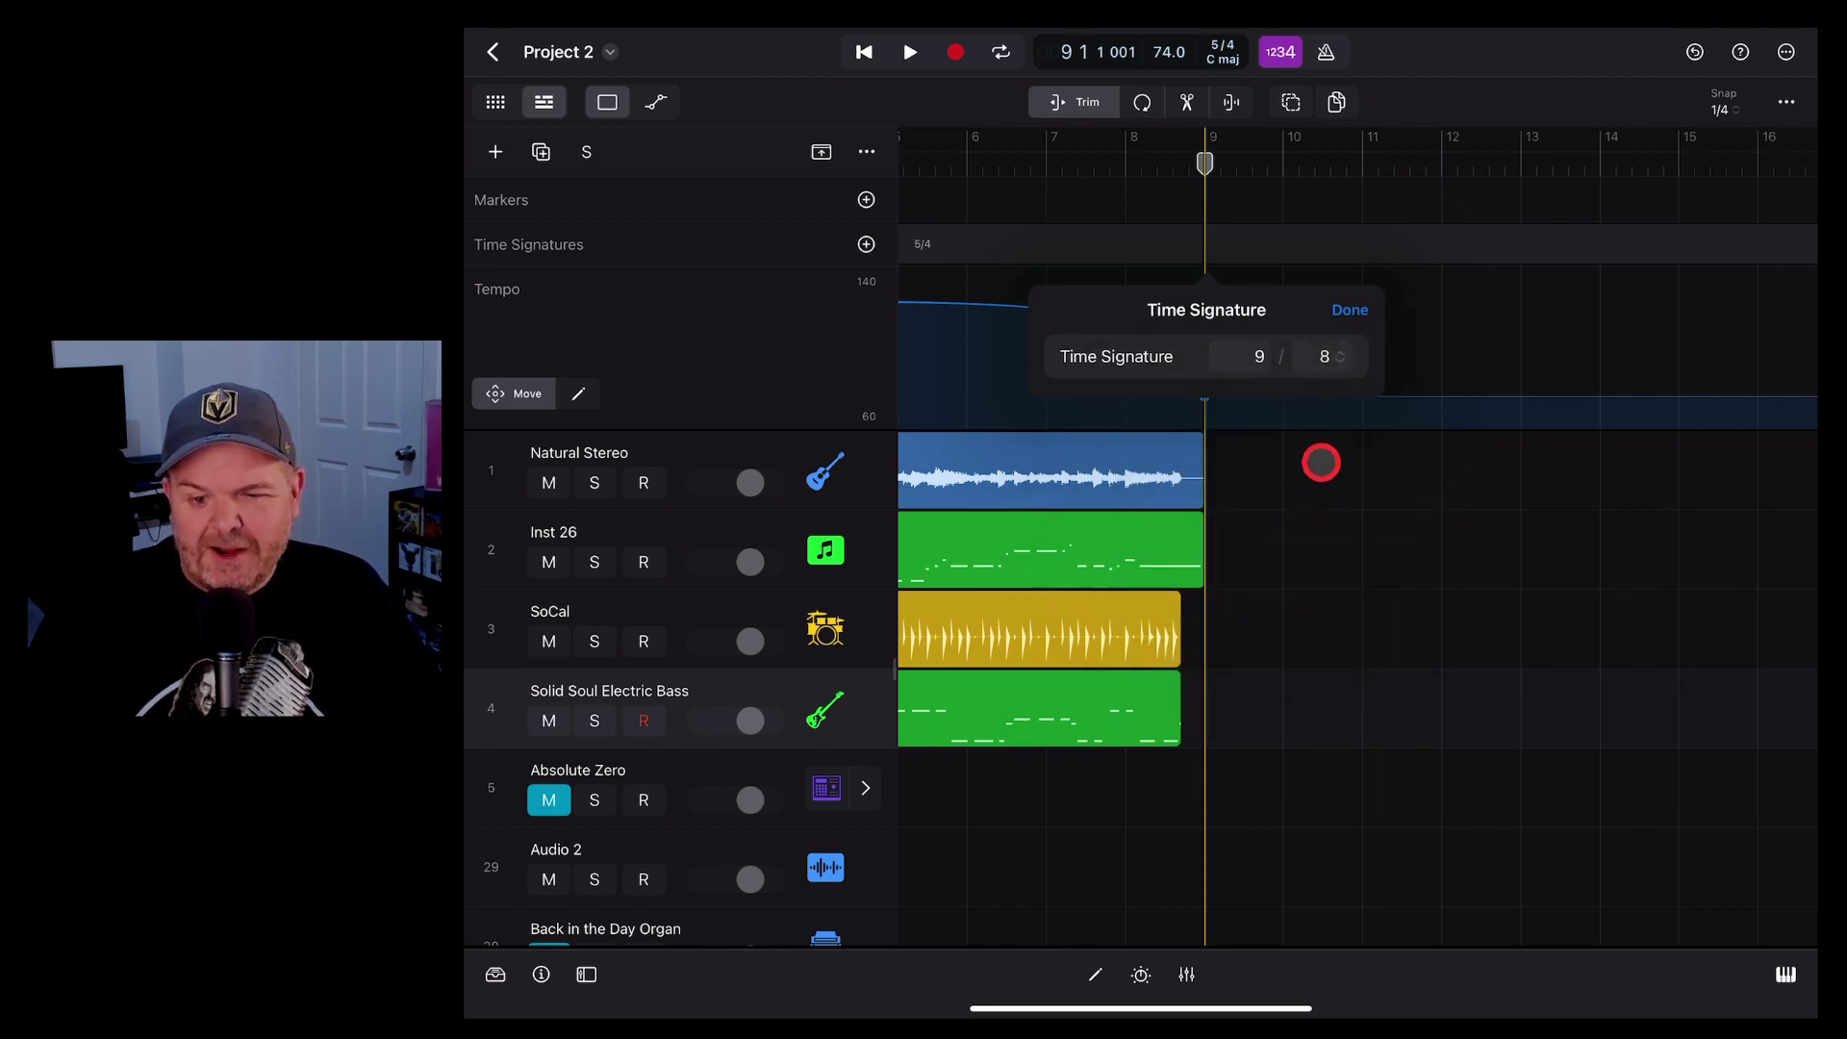
click(1341, 308)
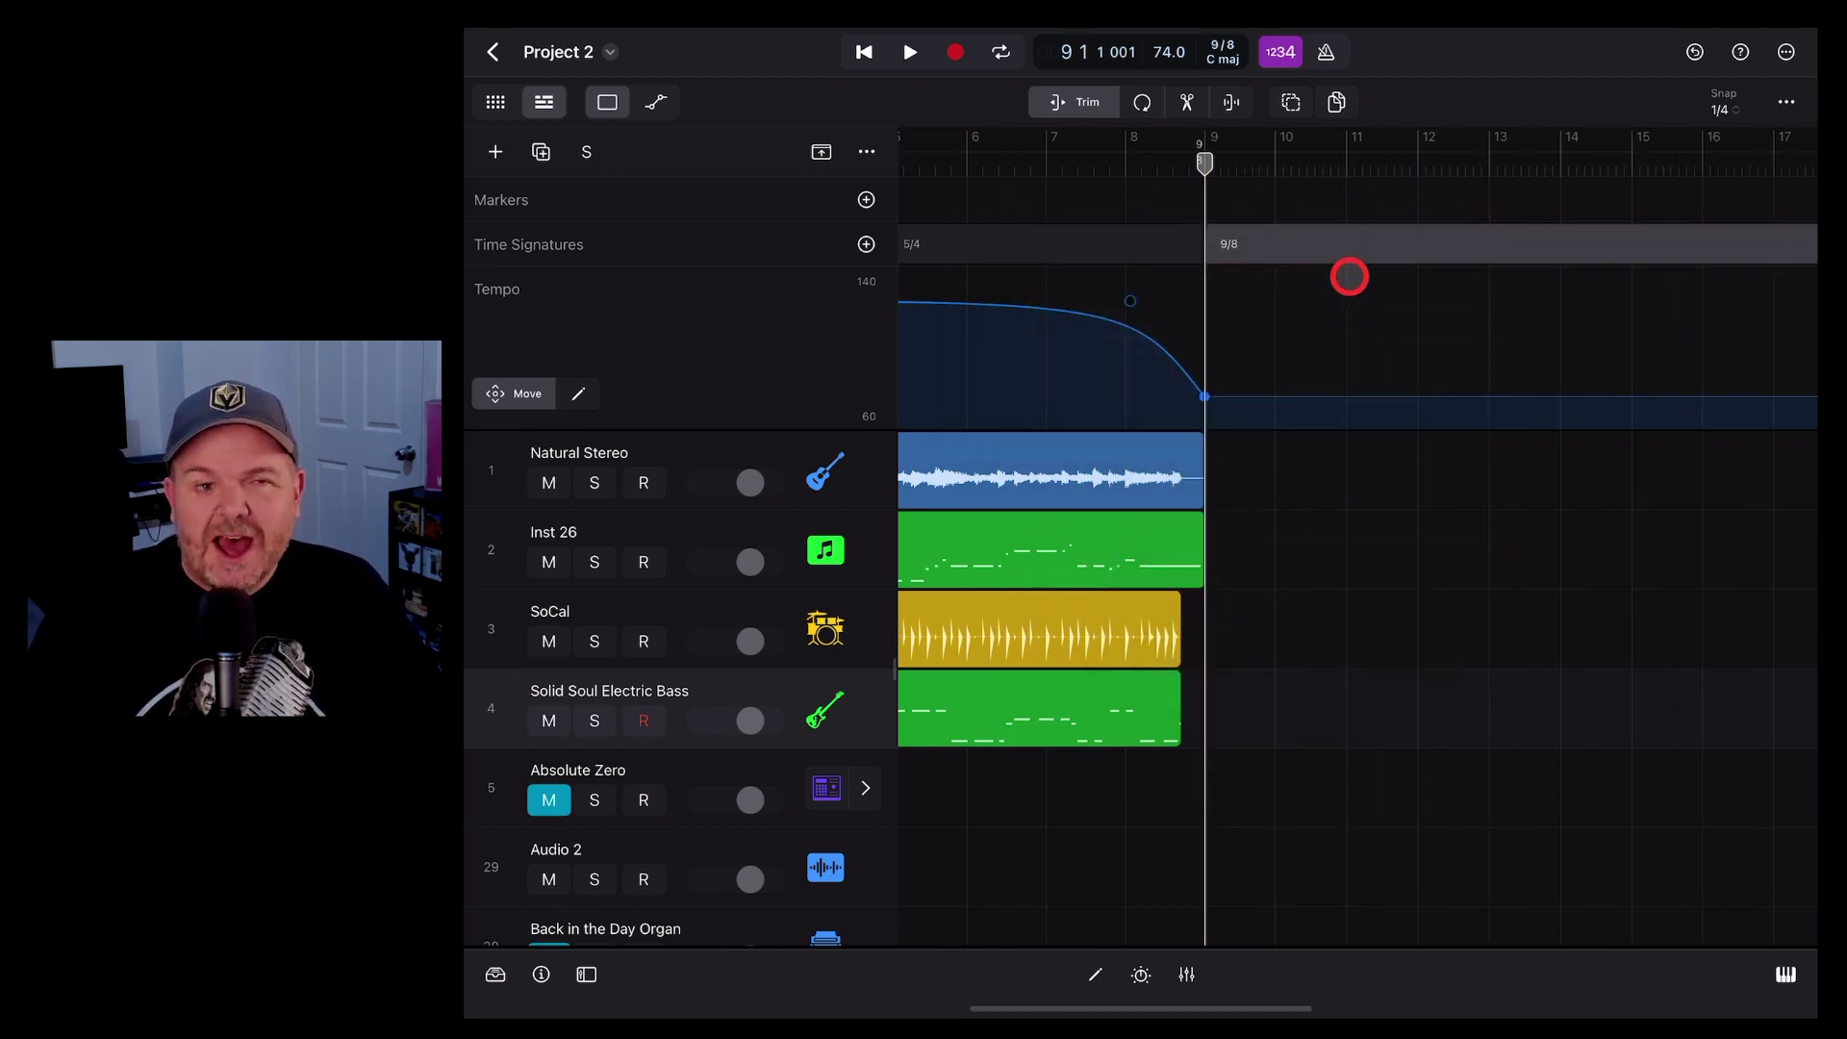
key(Return)
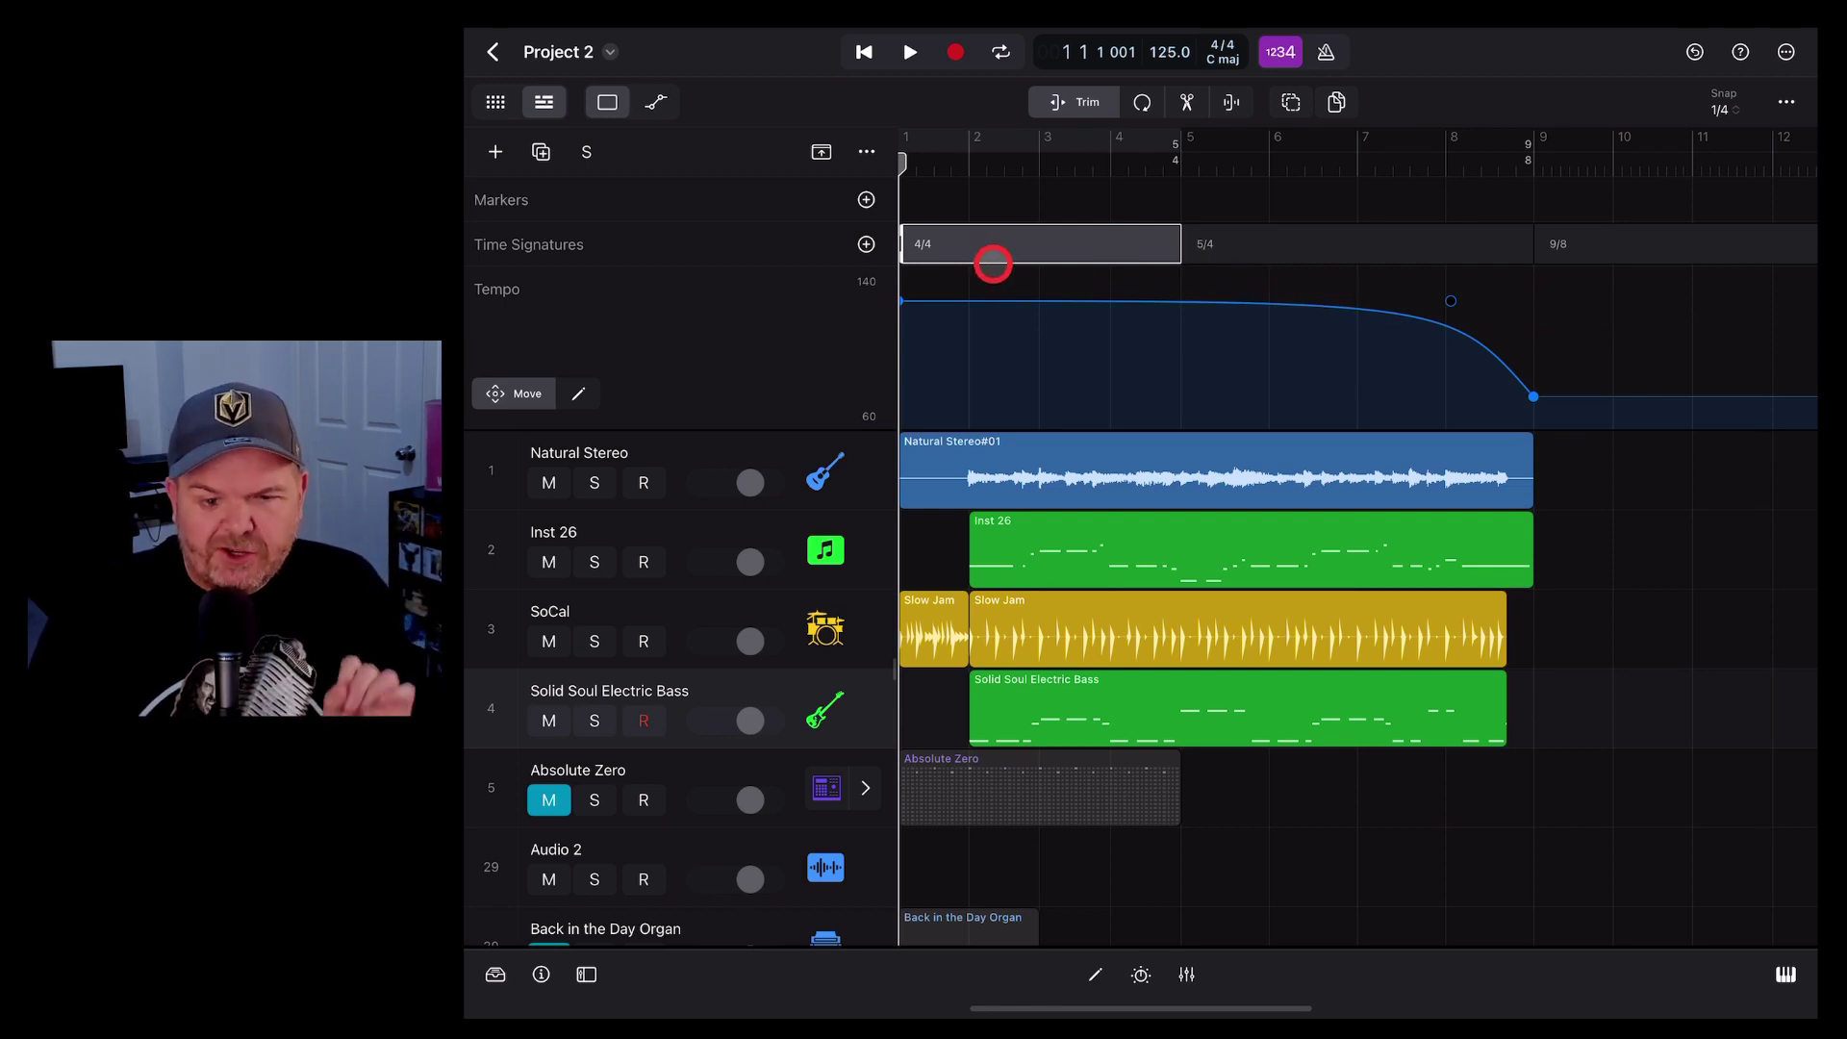
click(1257, 242)
mouse_move(1184, 241)
mouse_down()
mouse_move(1085, 242)
mouse_move(1183, 244)
mouse_up()
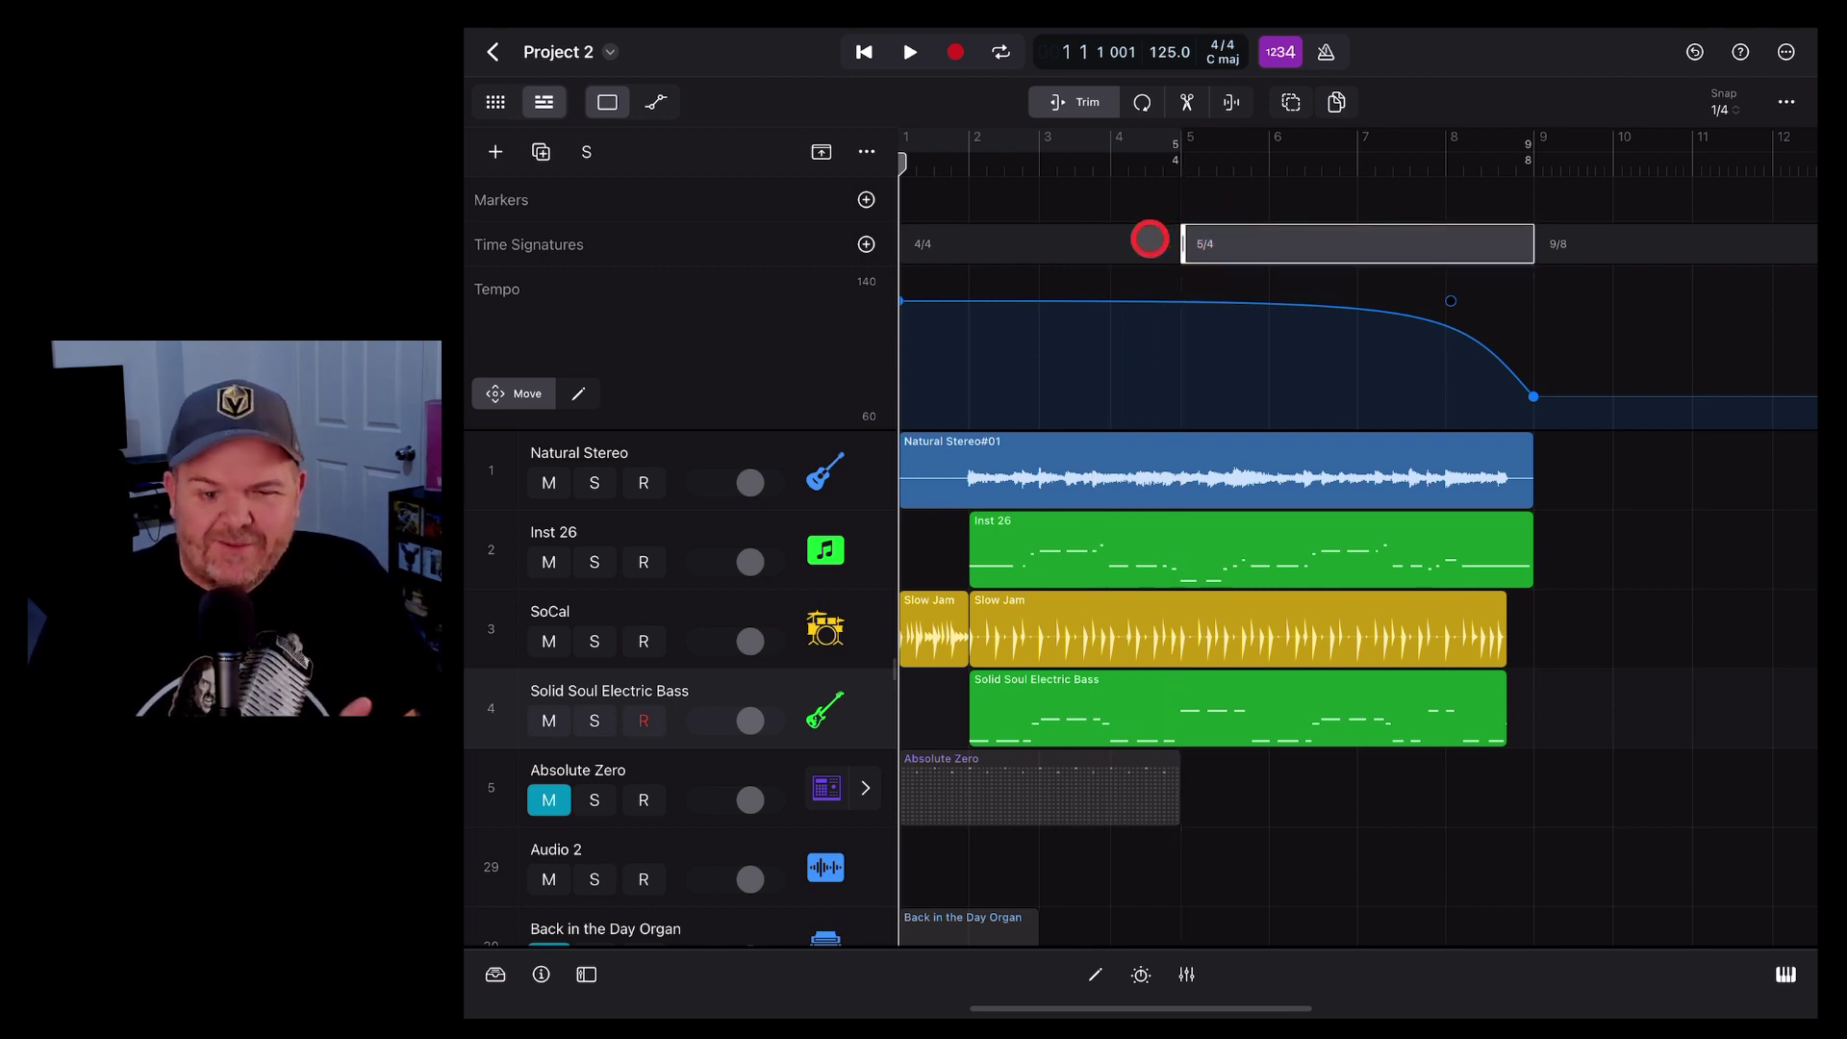
click(1125, 245)
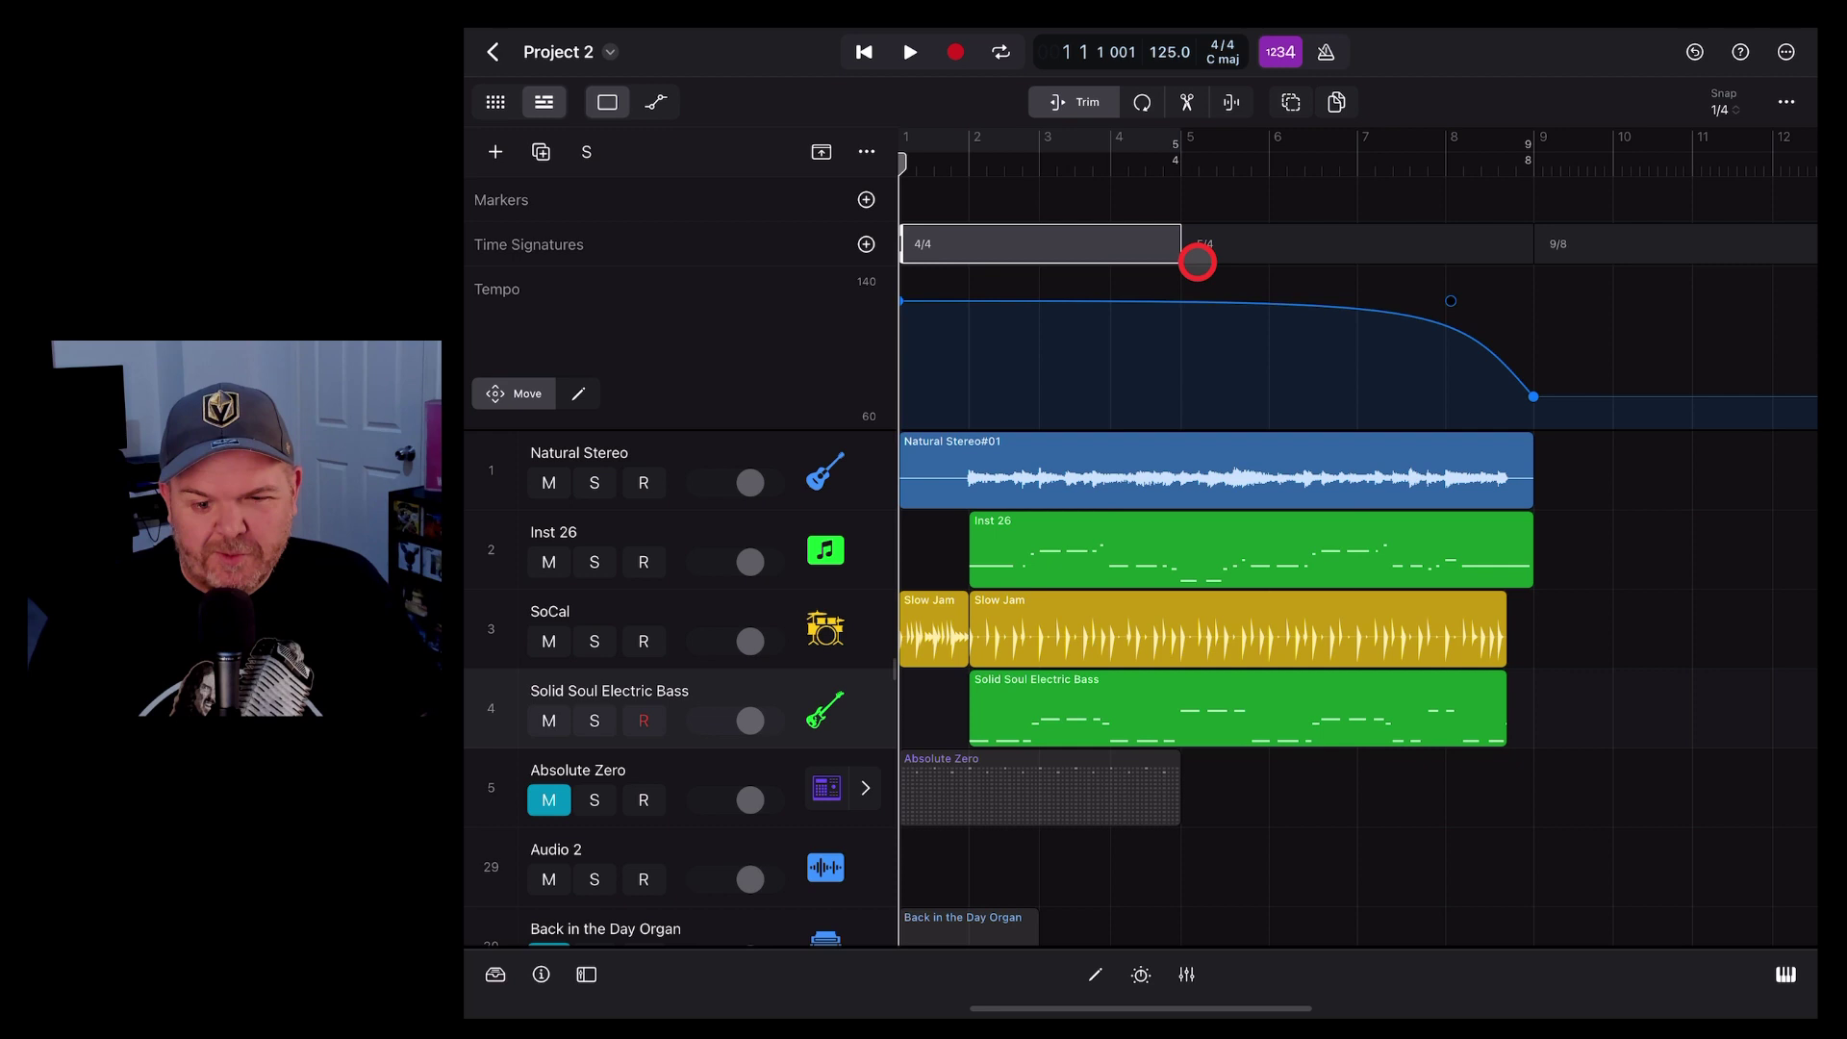
click(1243, 242)
drag(1168, 253, 1260, 236)
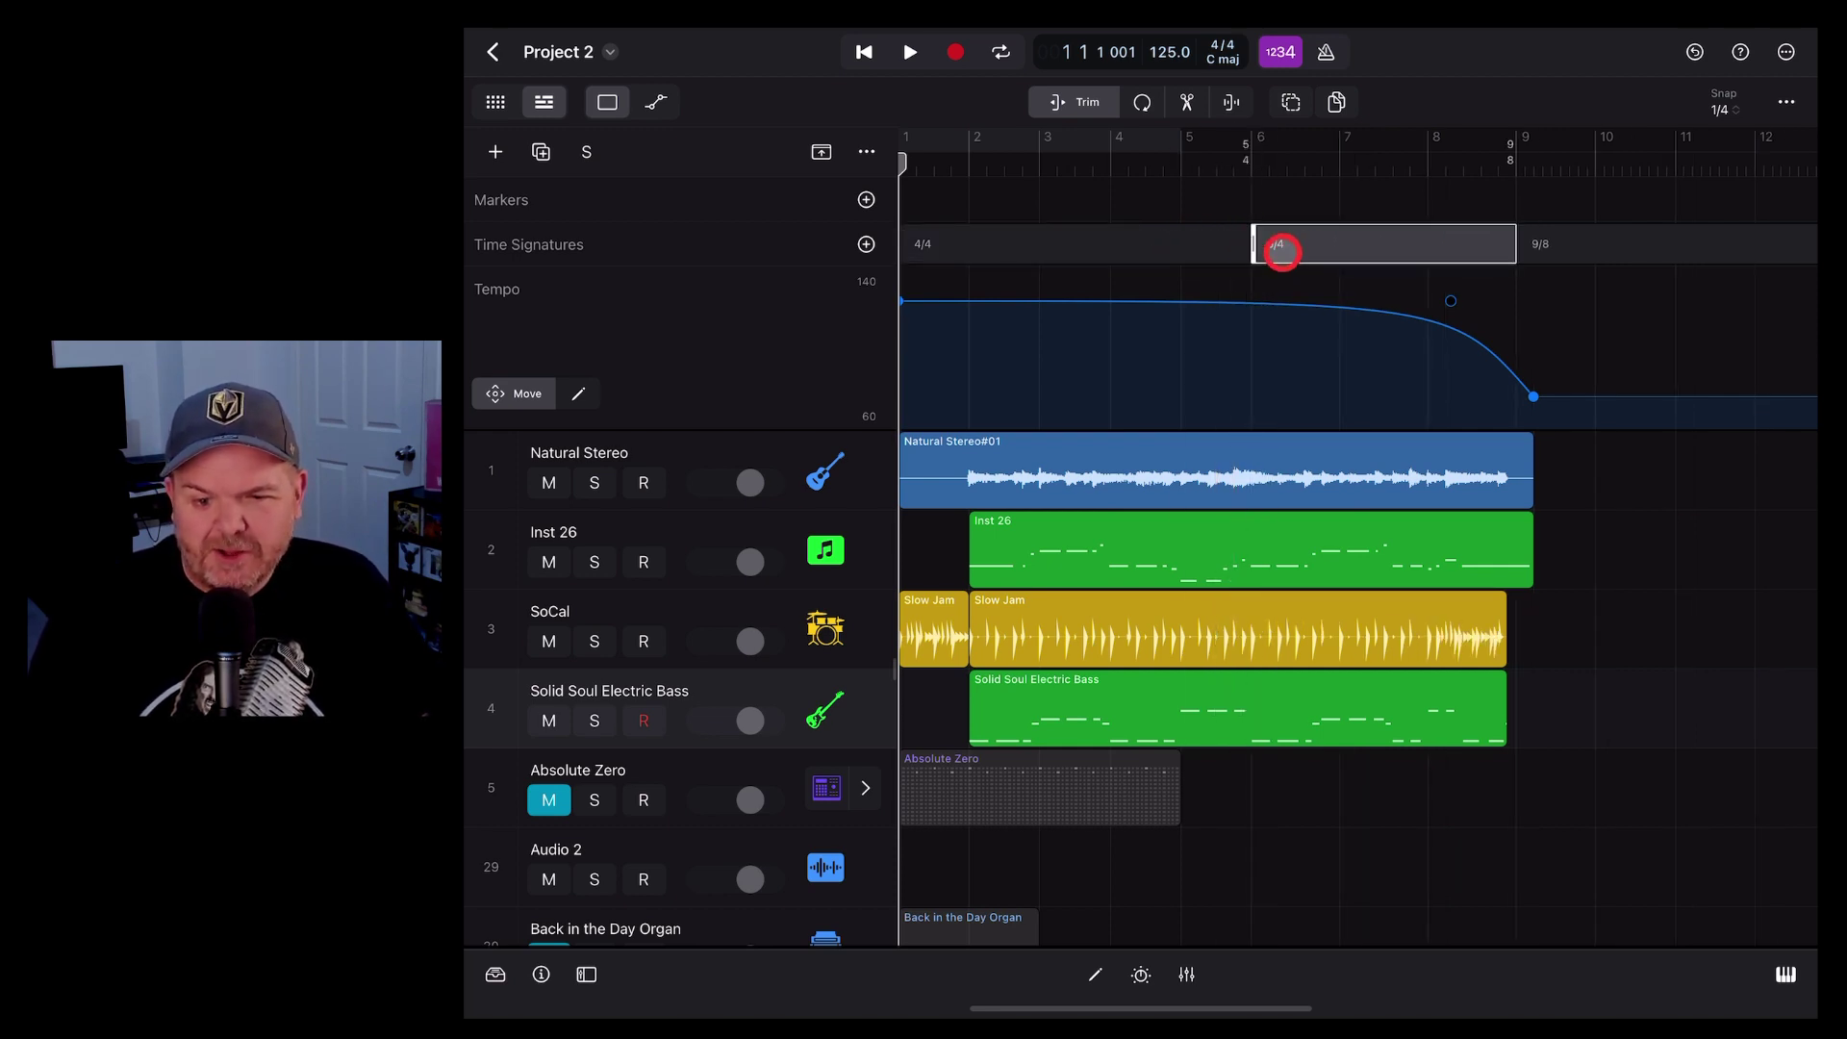
click(1203, 243)
click(1274, 240)
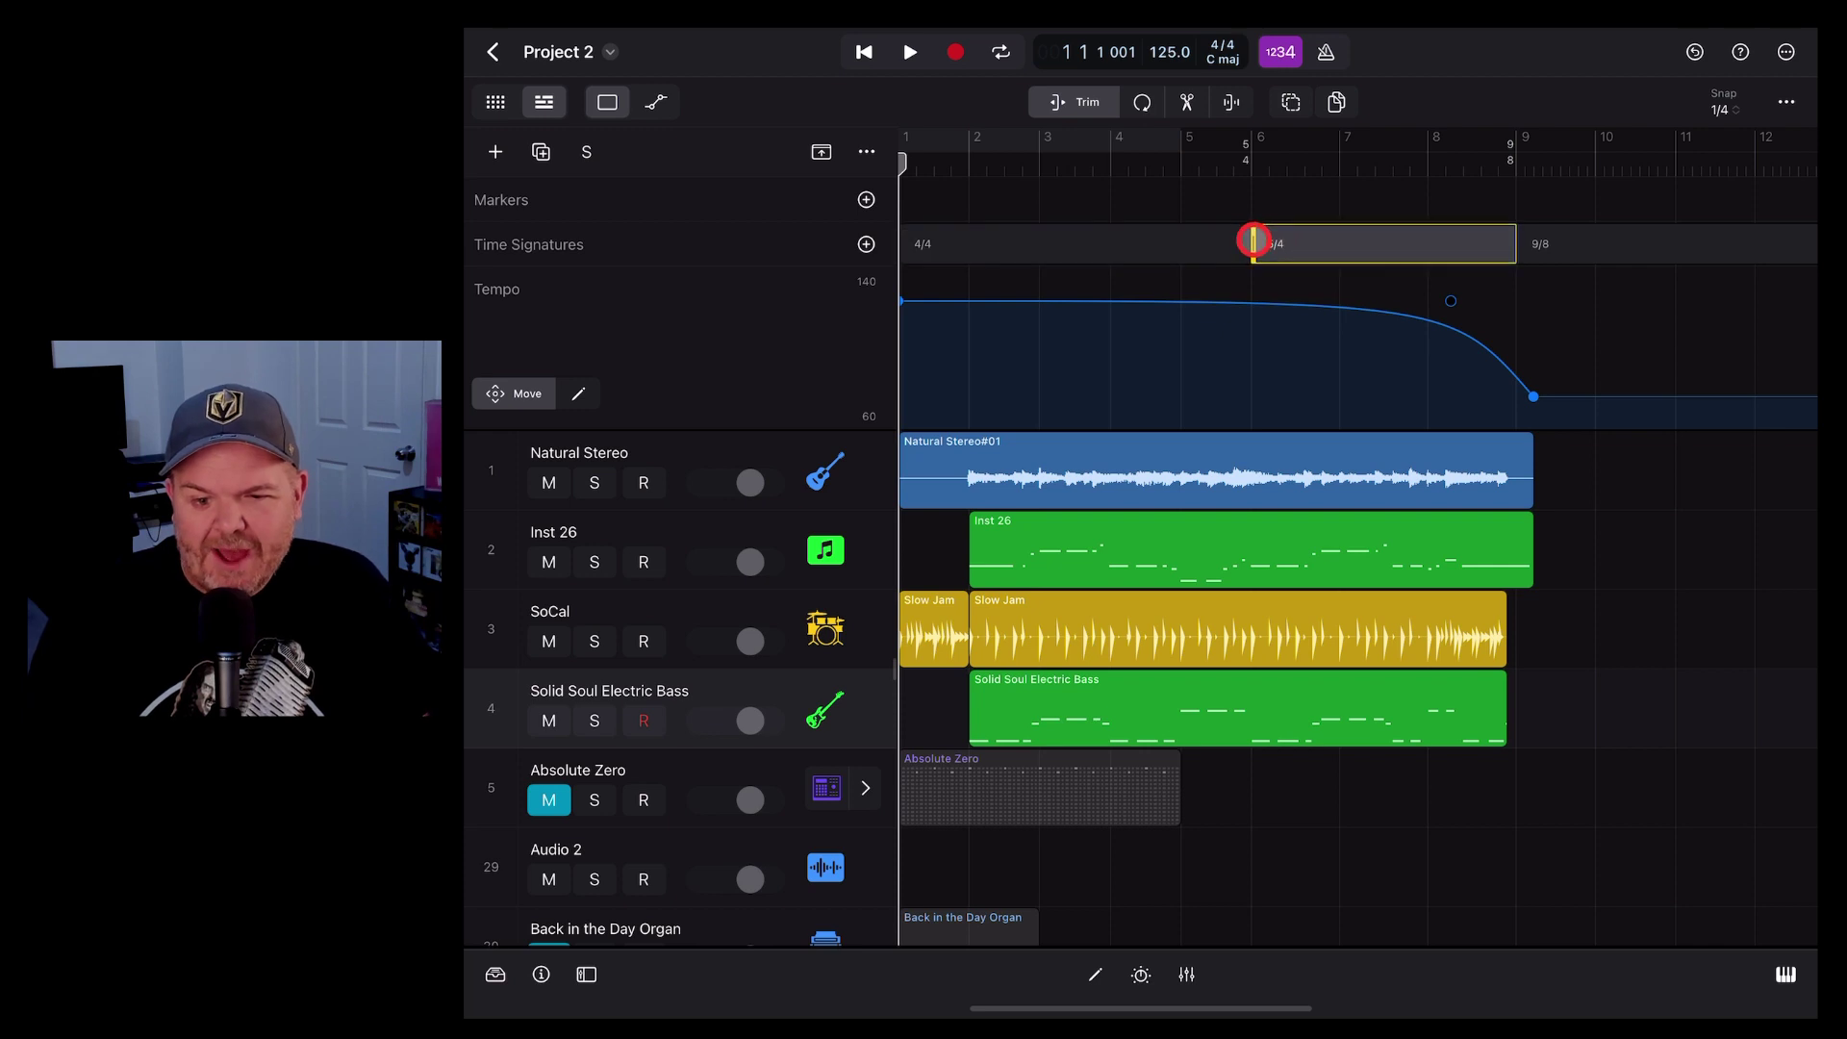
drag(1253, 239, 1192, 239)
click(1258, 255)
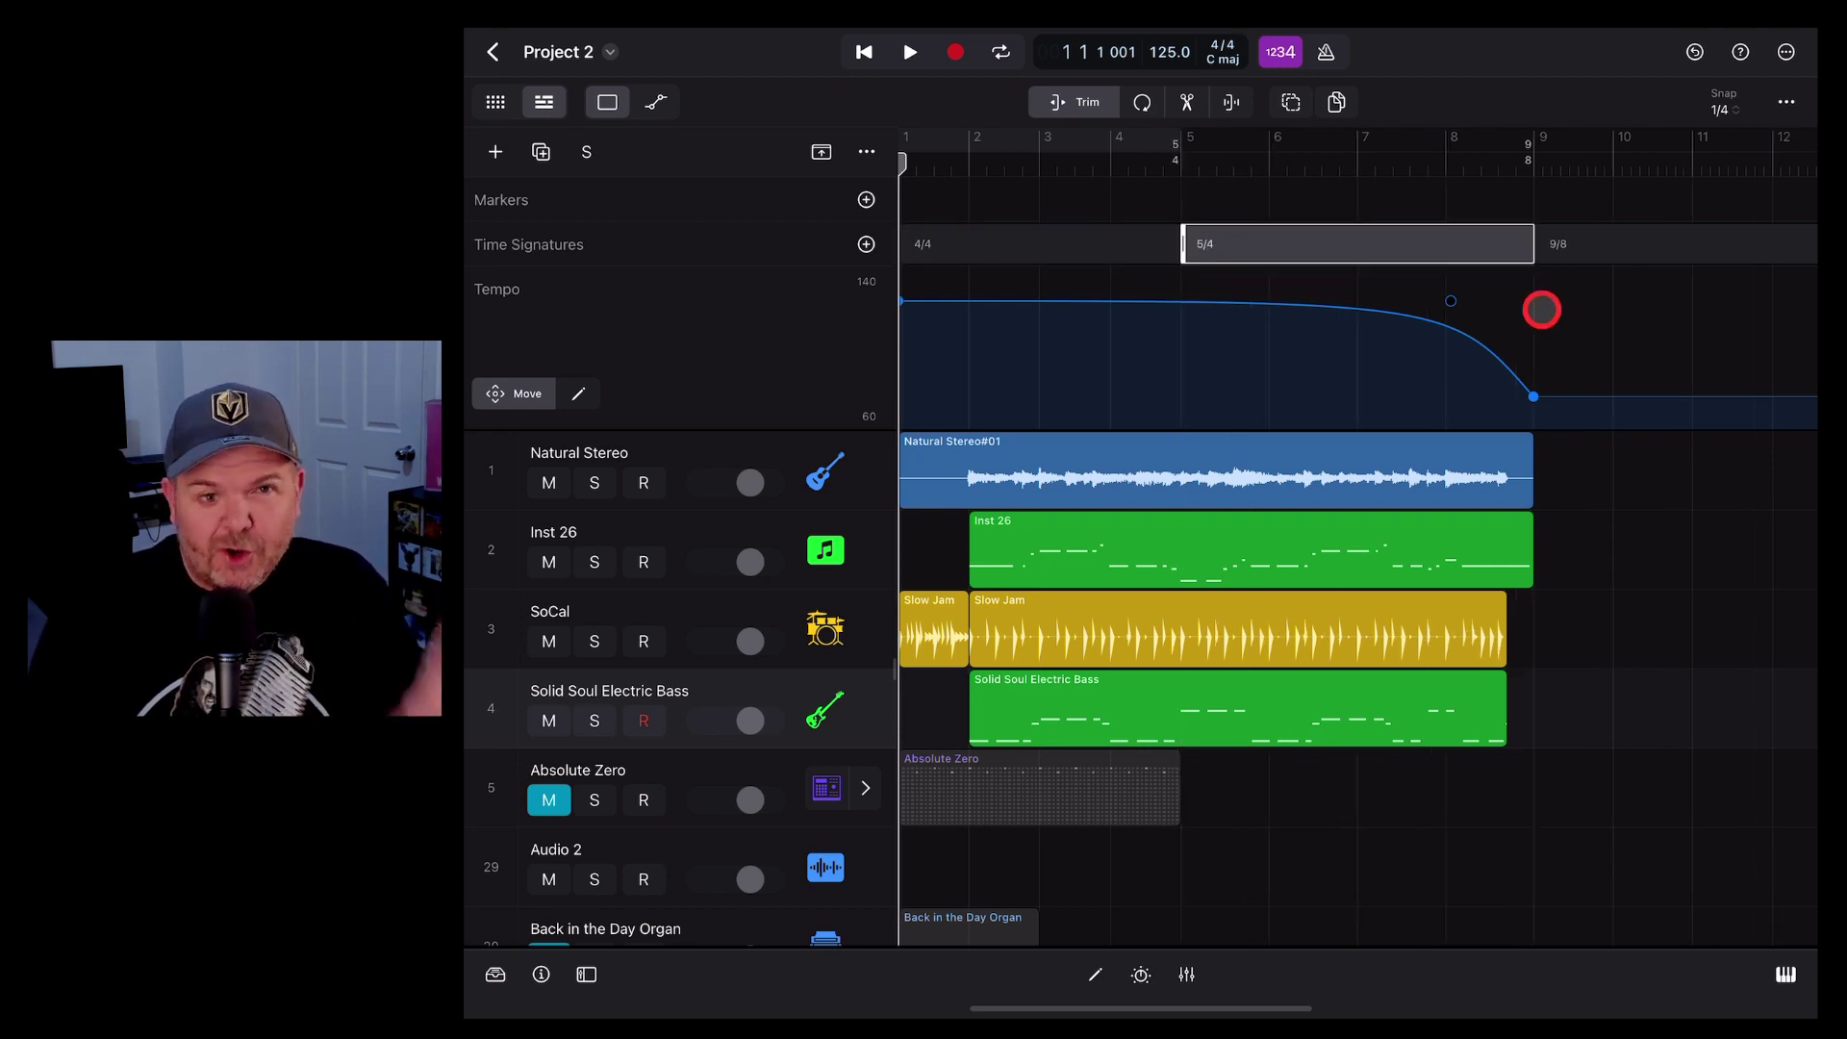
Open the 5/4 change's settings and close them unchanged
click(1308, 245)
click(1303, 324)
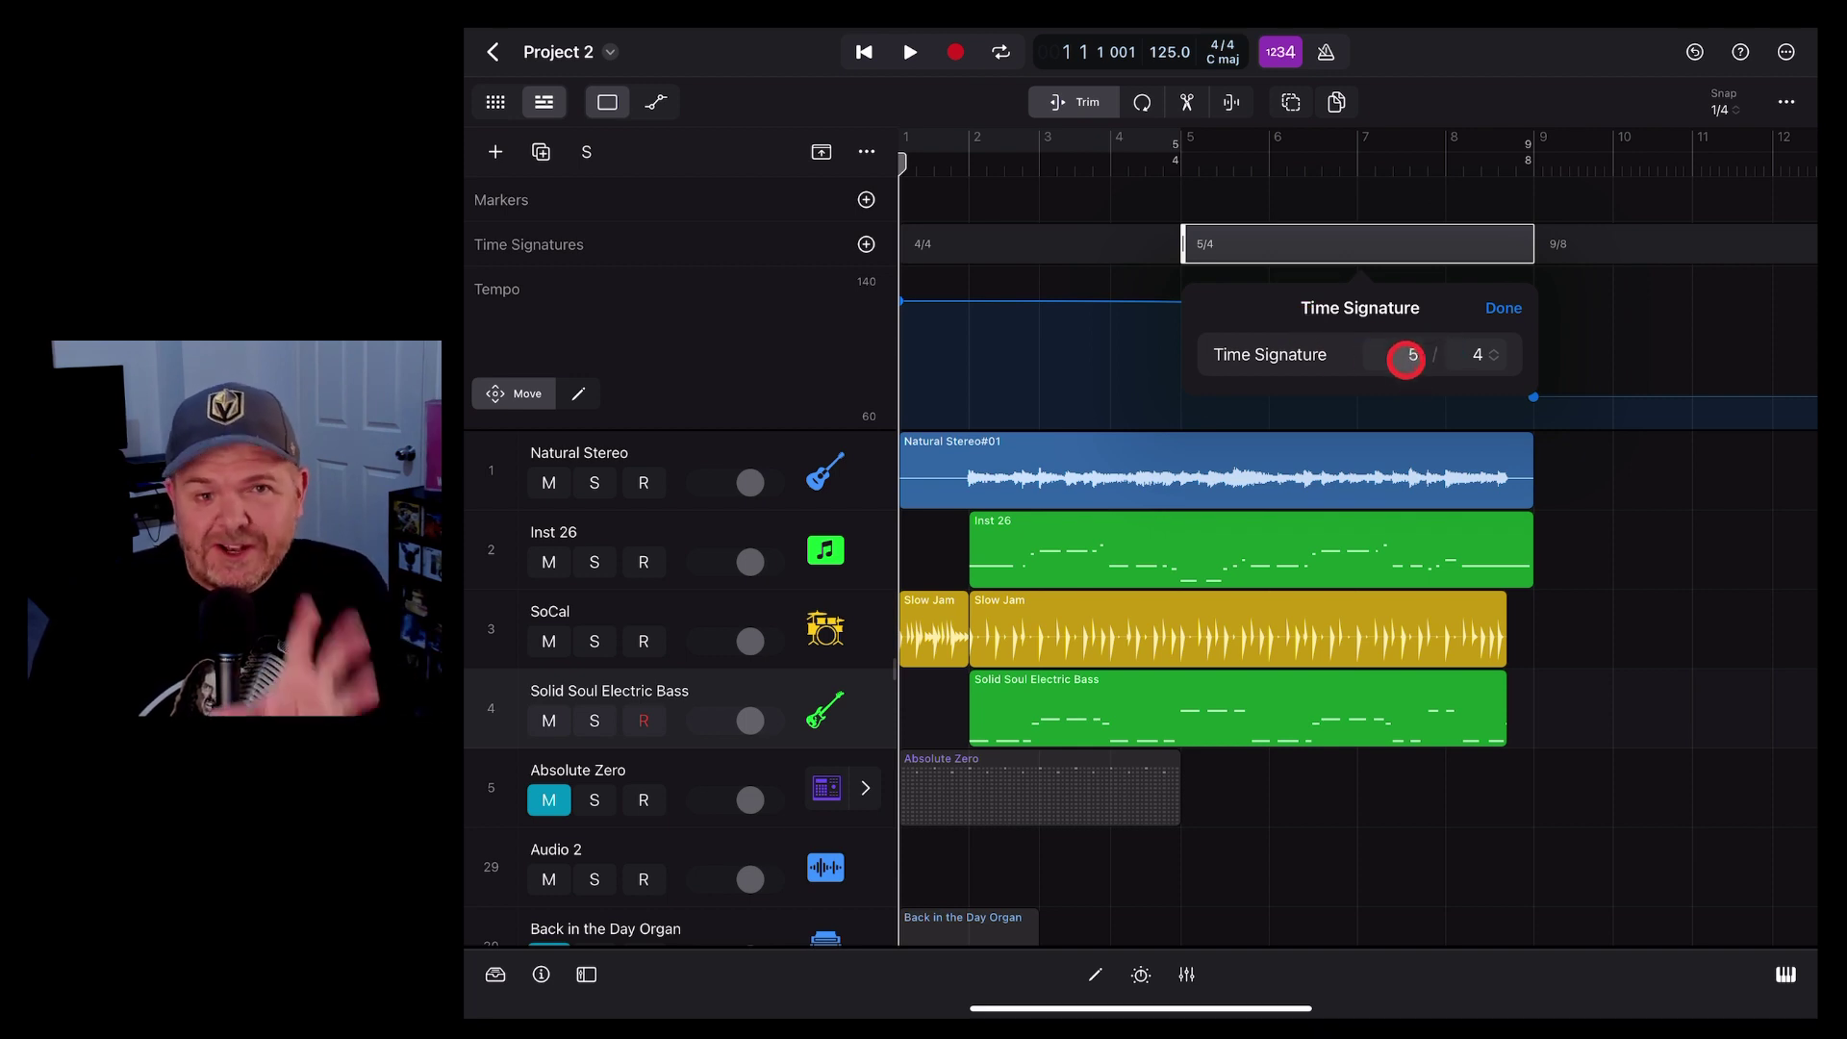
click(1503, 308)
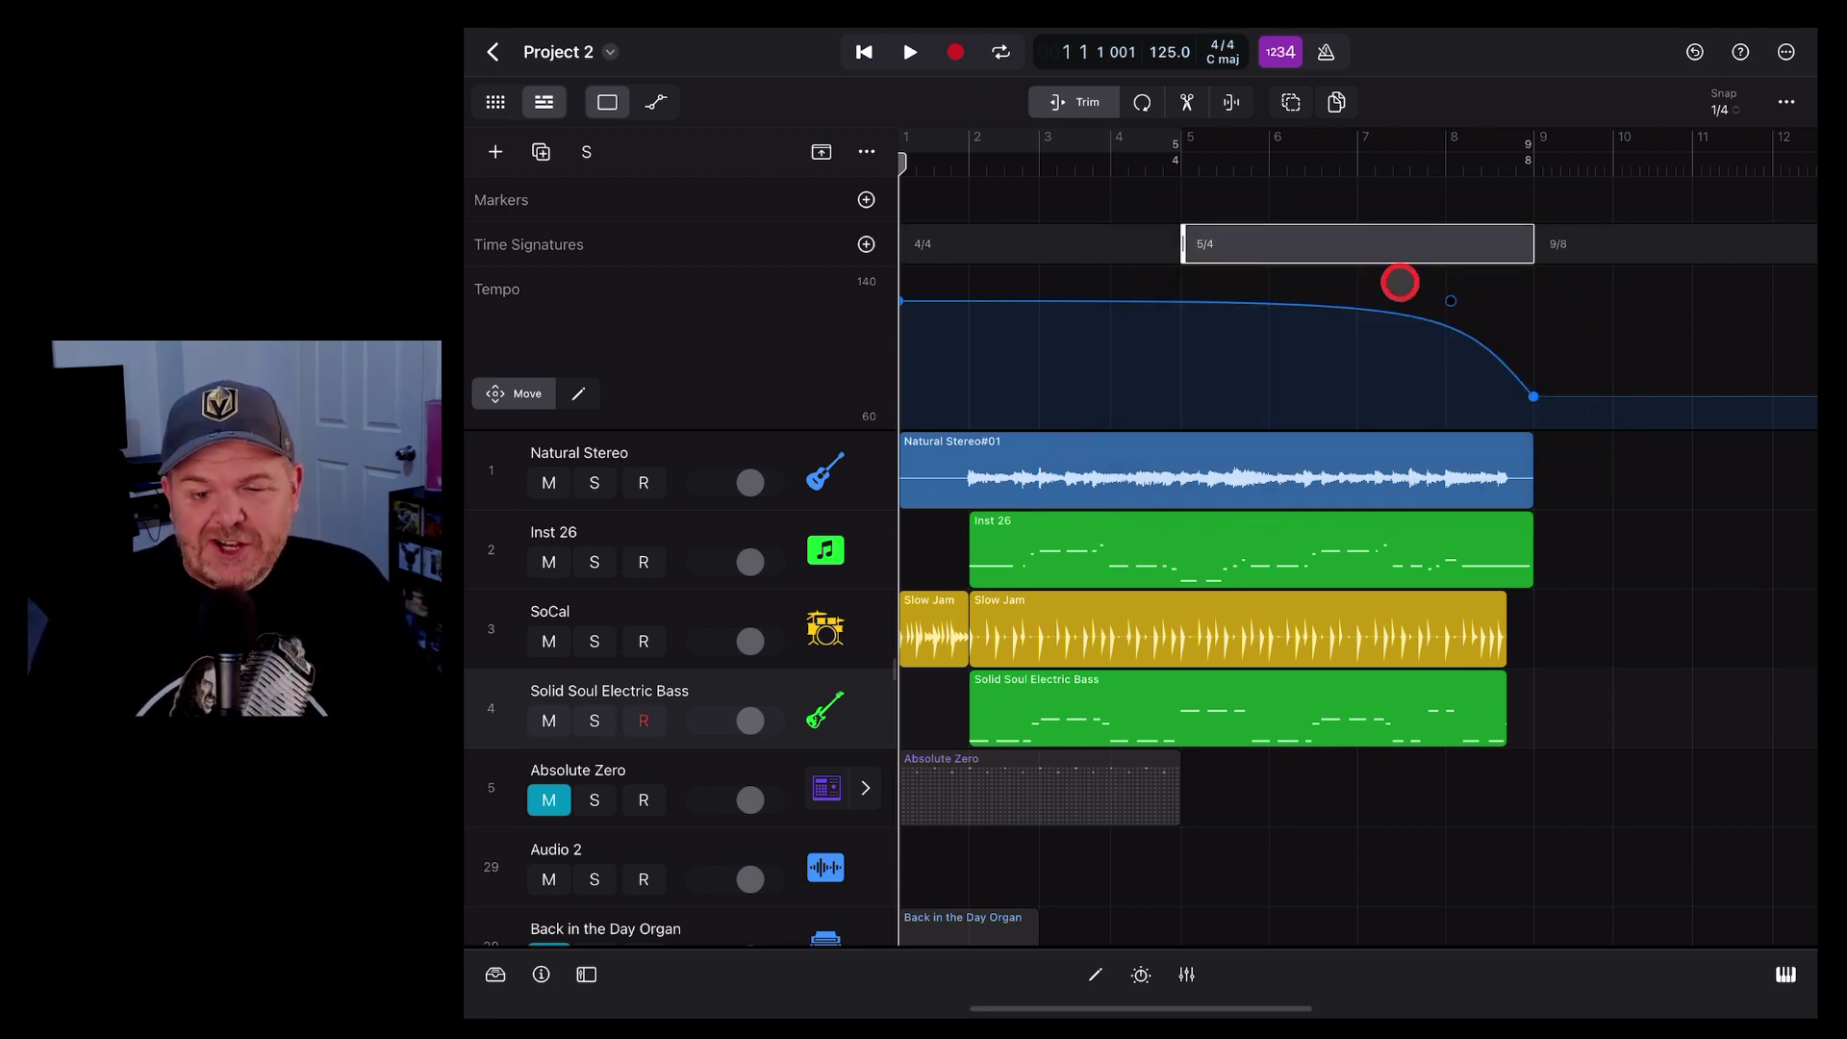
Delete the 5/4 change, then select the 9/8 and 4/4 sections
click(1315, 243)
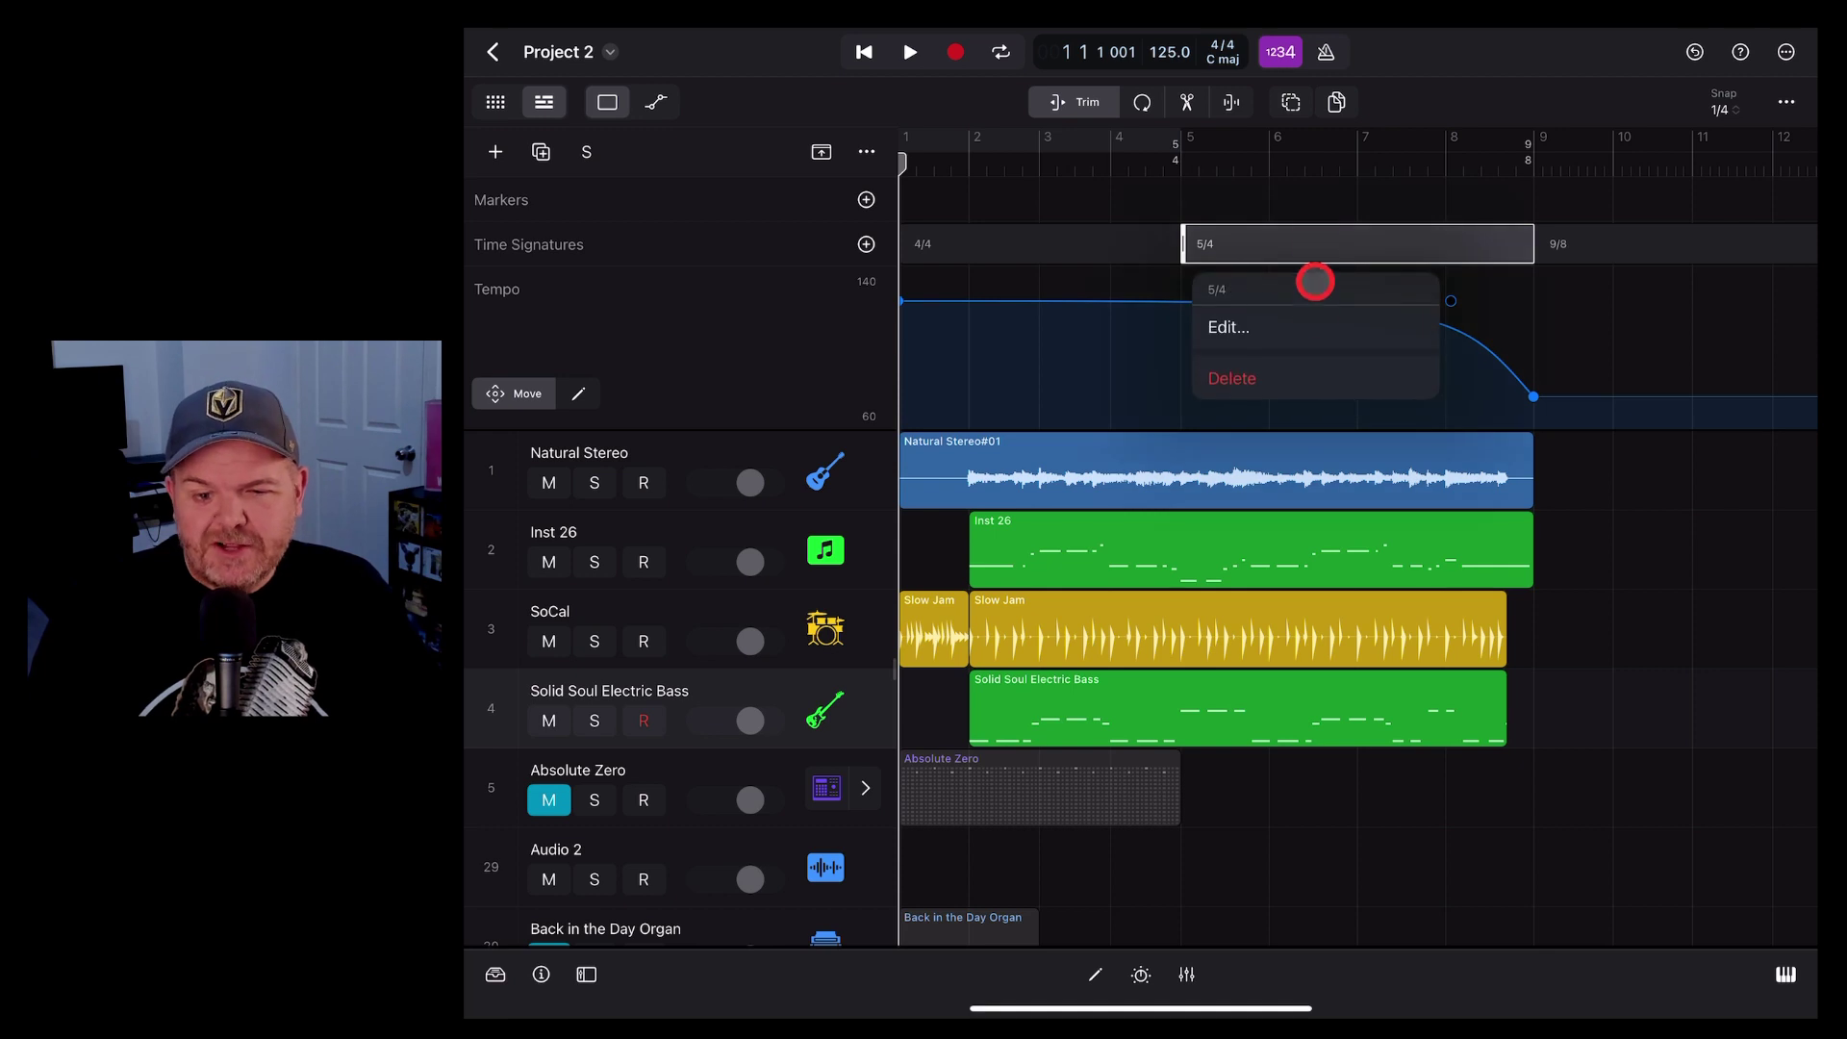
click(1310, 373)
click(1643, 251)
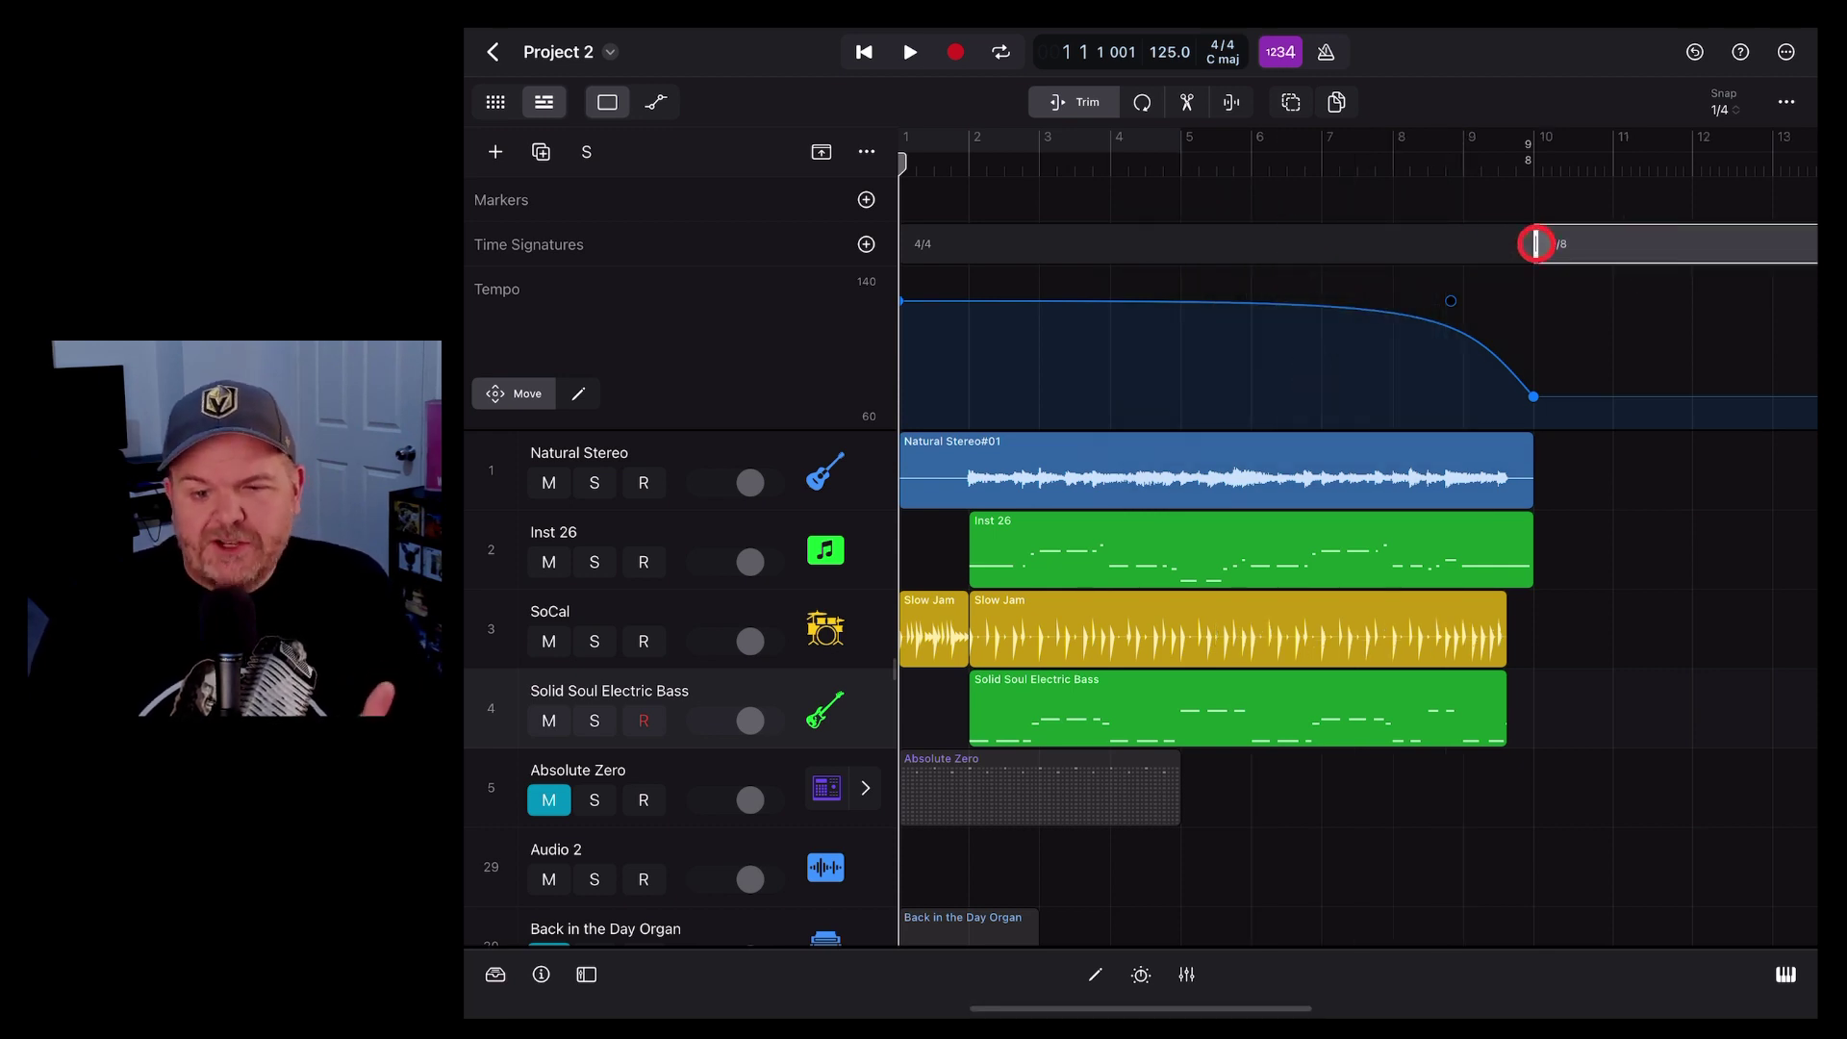
click(1390, 241)
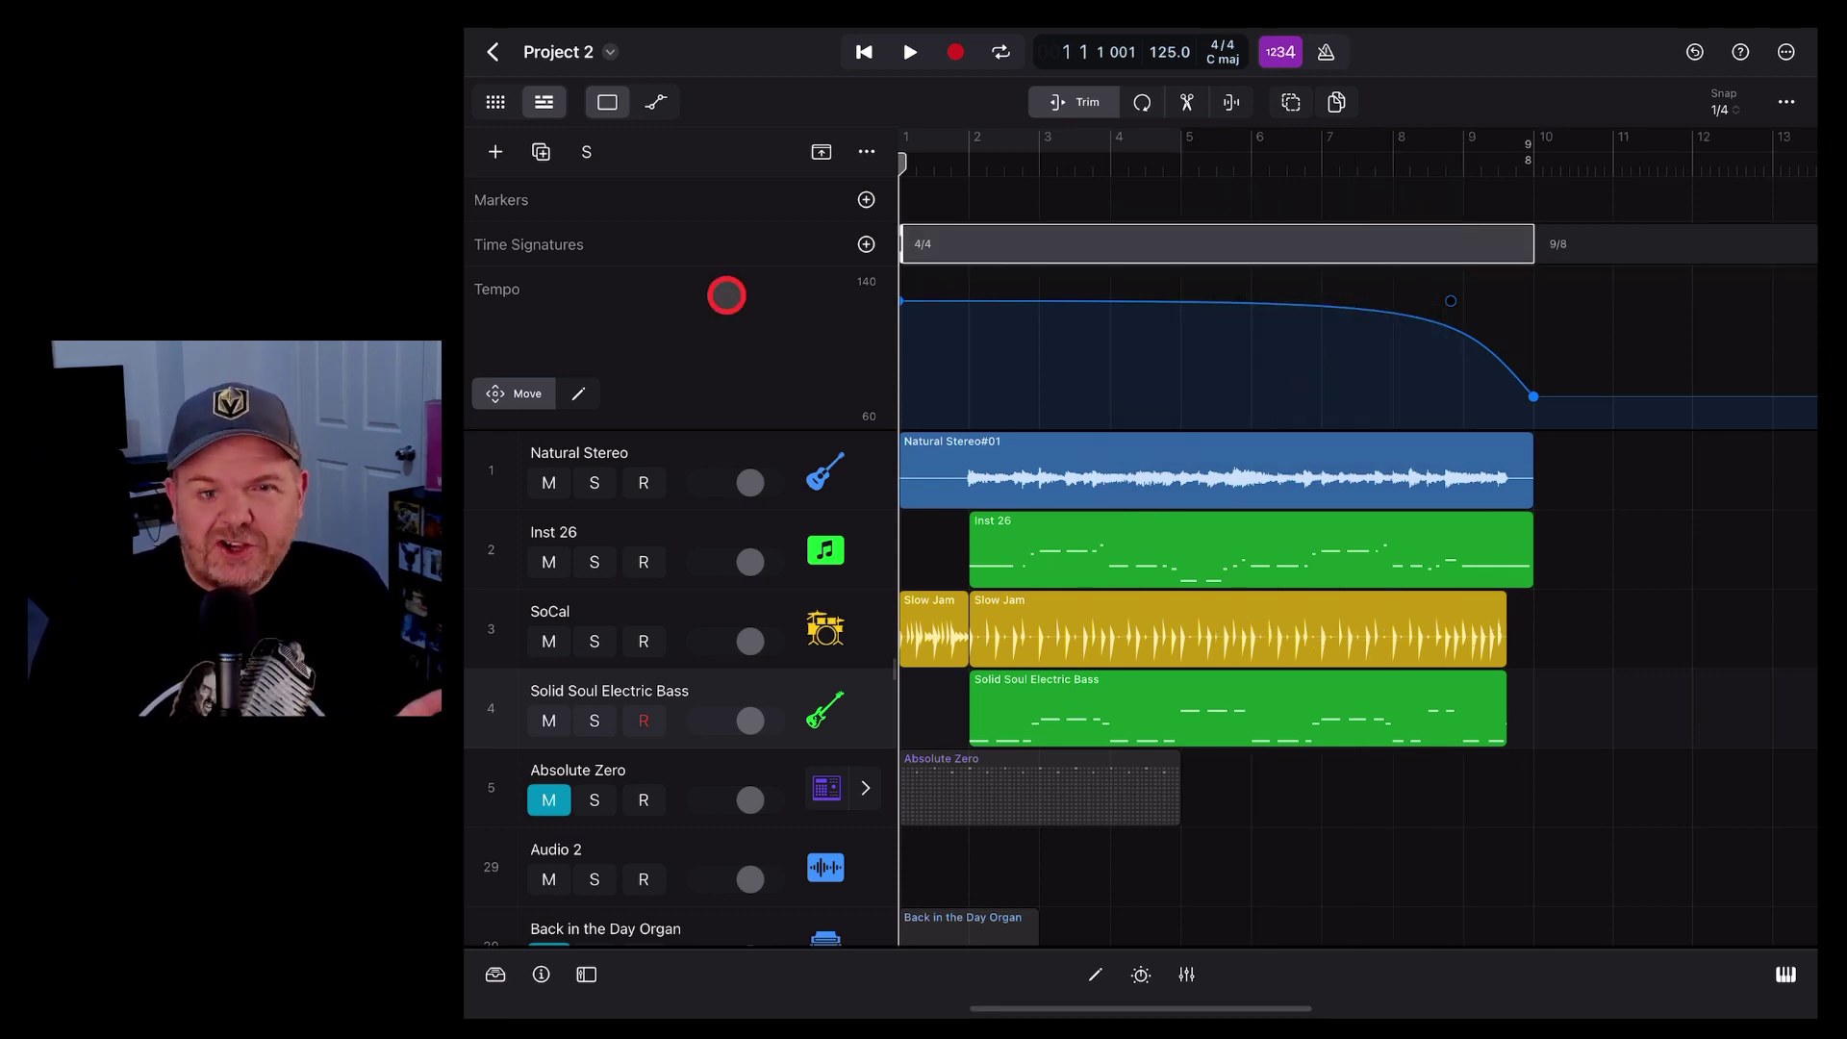
Enable Key Signature in the global tracks list, adding a lane in C
click(726, 295)
click(788, 458)
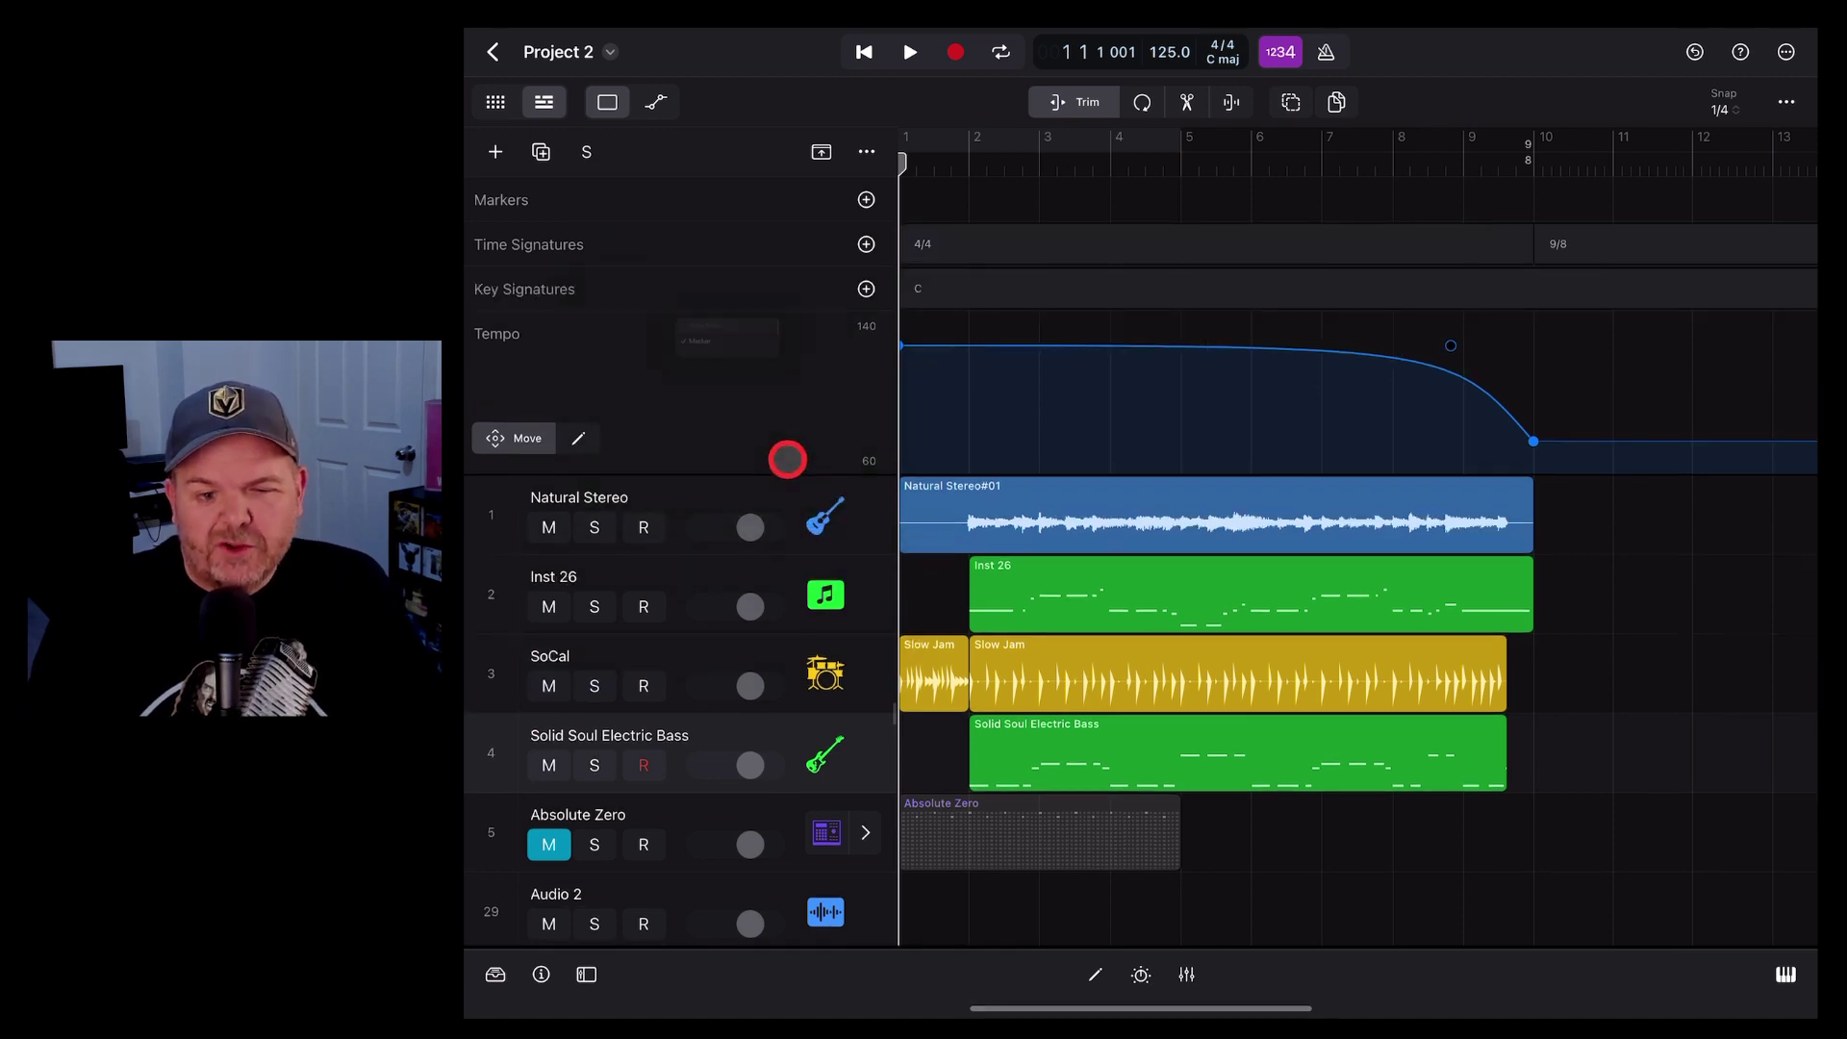